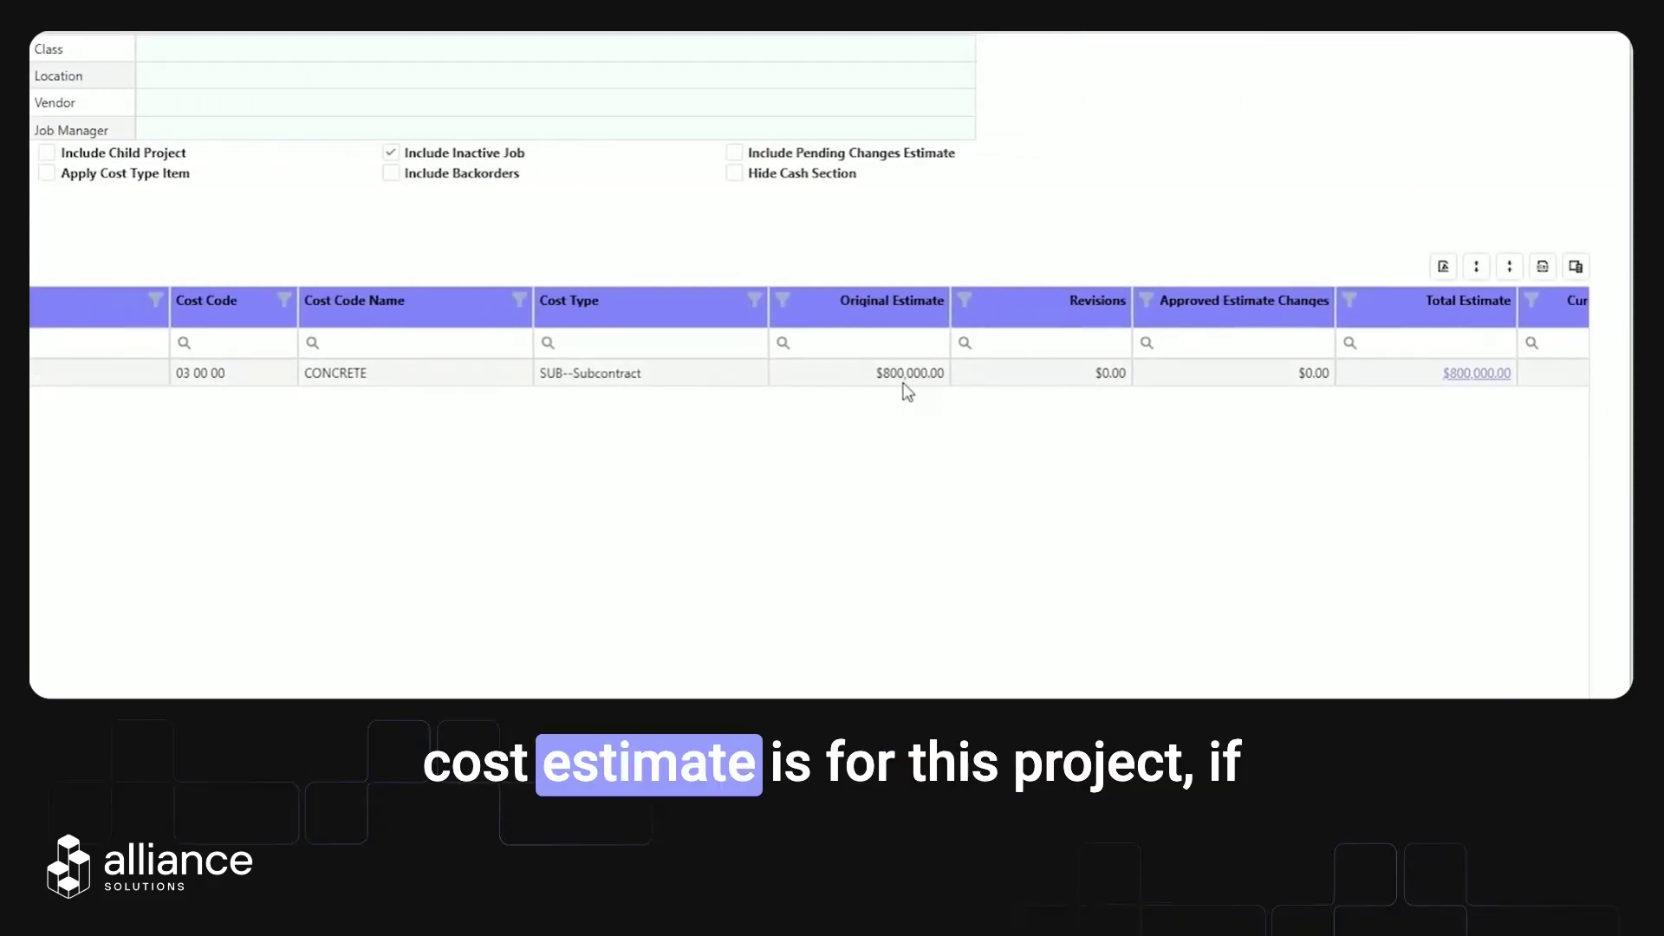
# - Examine the concrete subcontract line of the Job Cost Analysis Report, from its original estimate through commitments, variance and current month changes
pyautogui.hscroll(10, 553, 461)
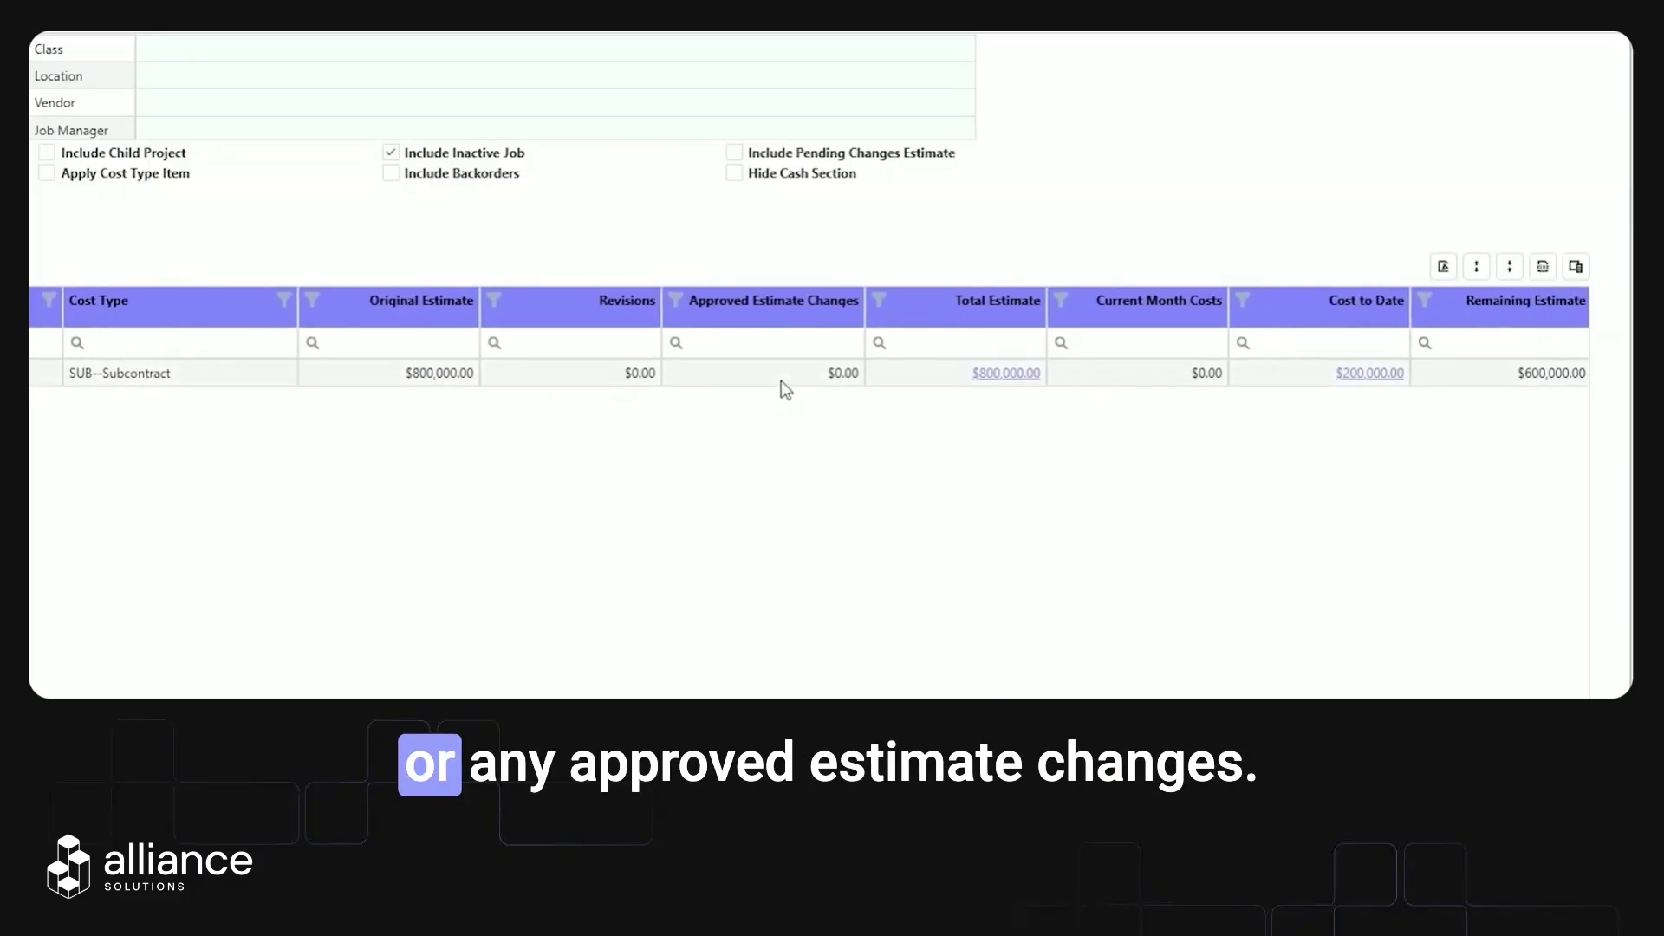
pyautogui.hscroll(6, 785, 388)
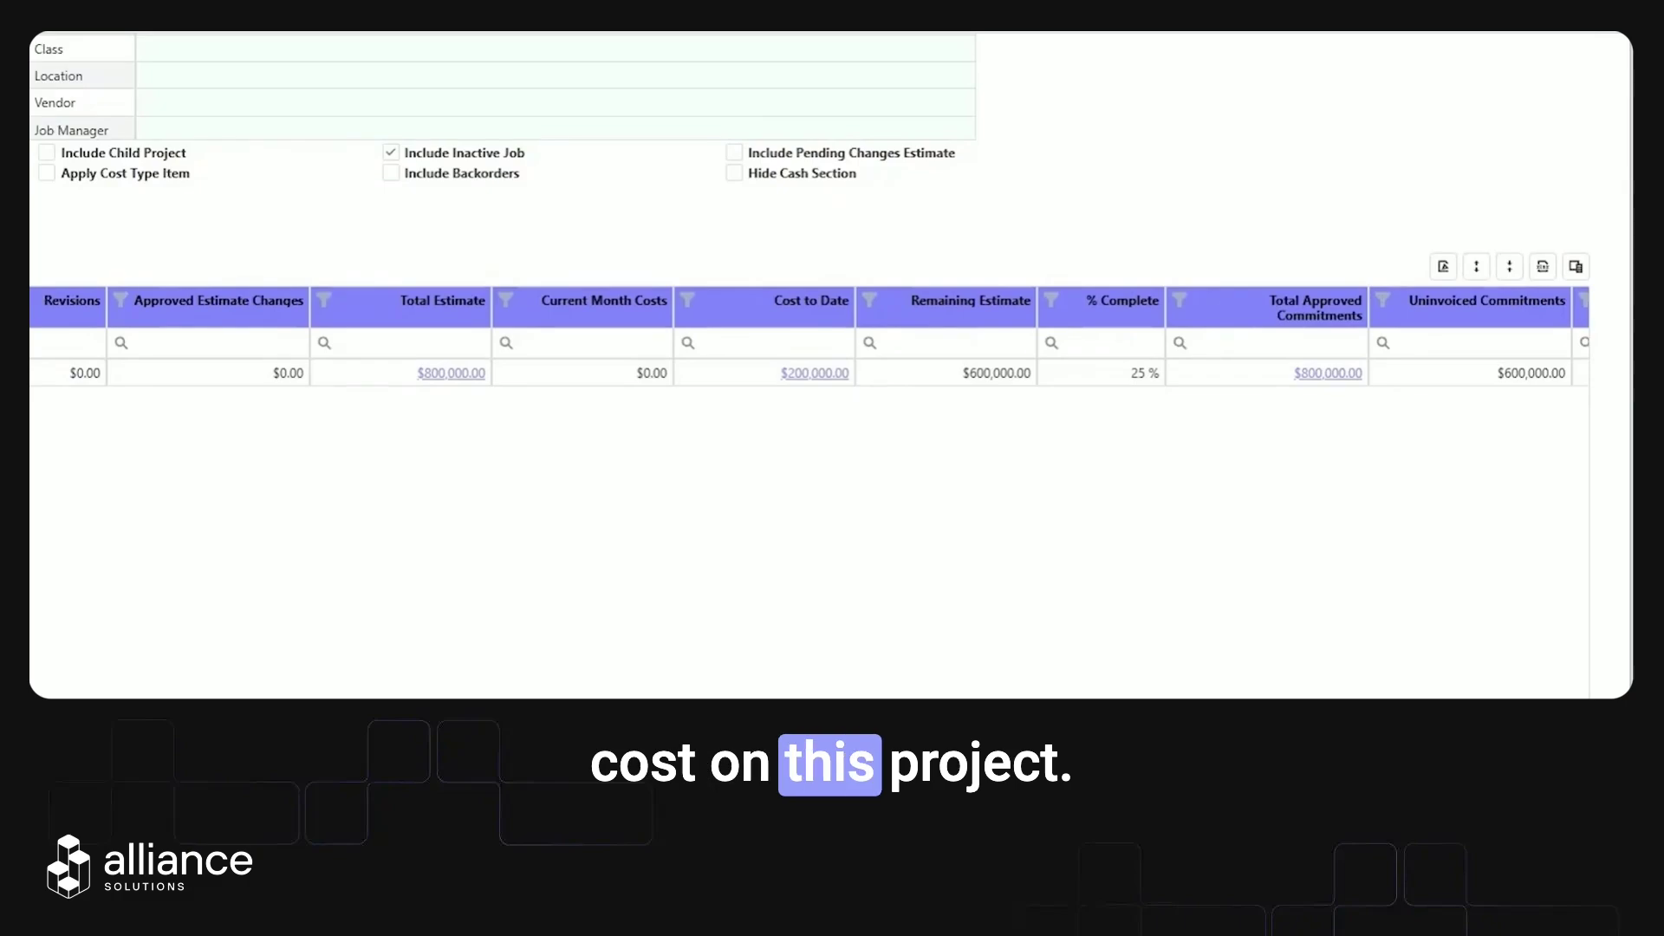
pyautogui.hscroll(5, 809, 338)
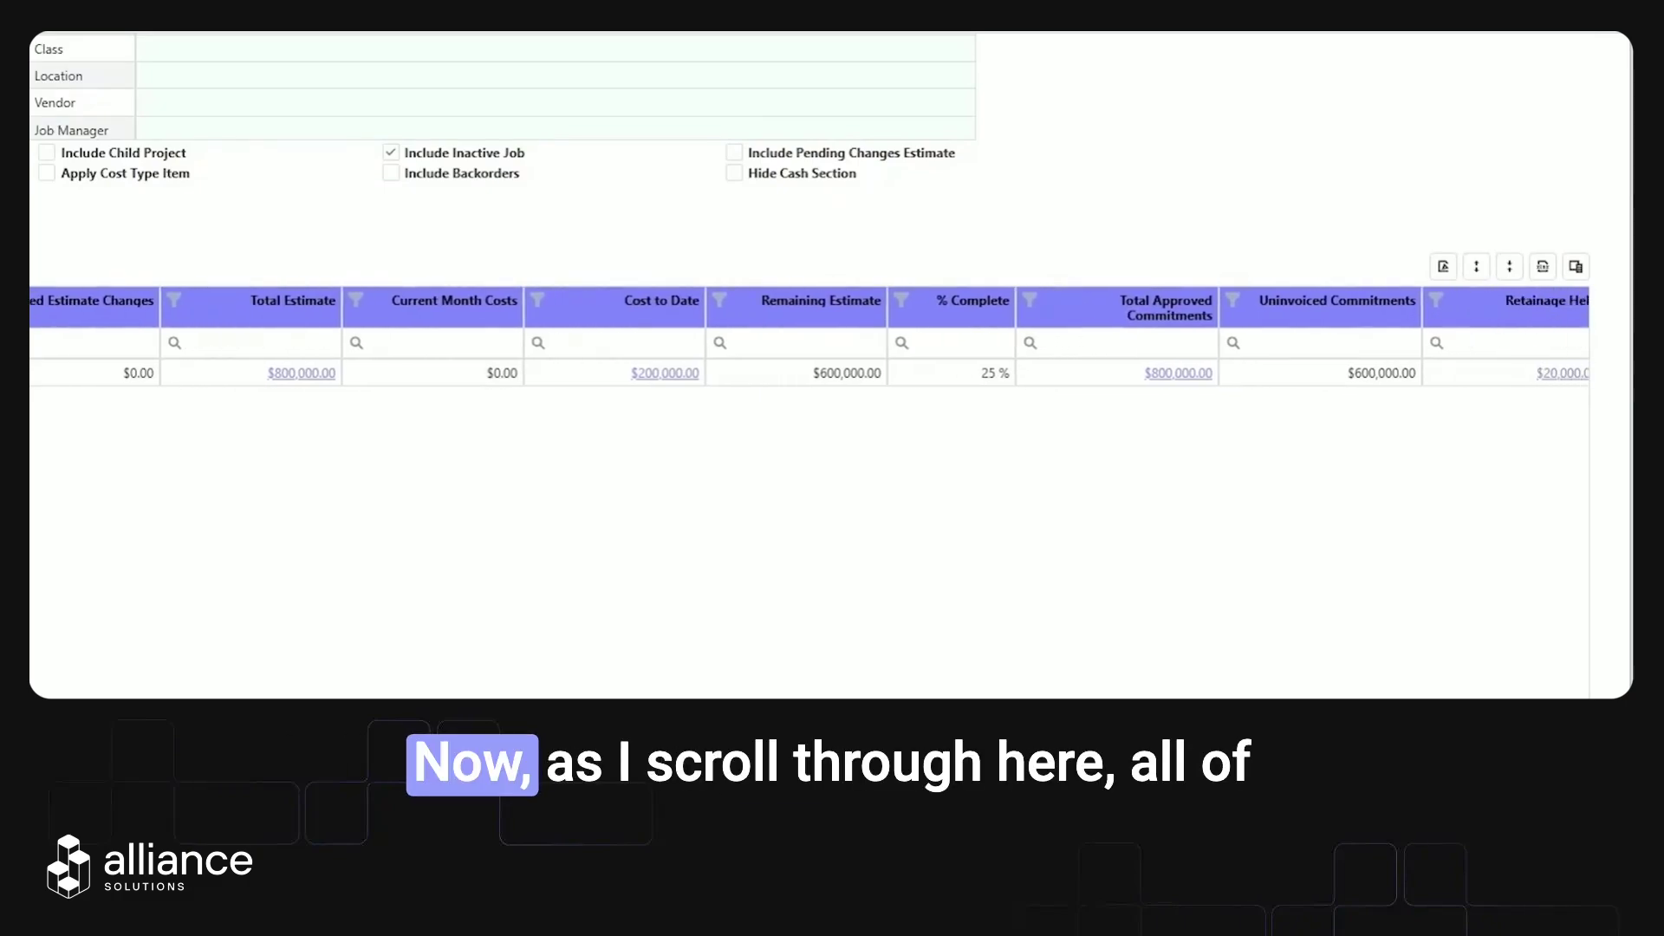
pyautogui.hscroll(1, 809, 338)
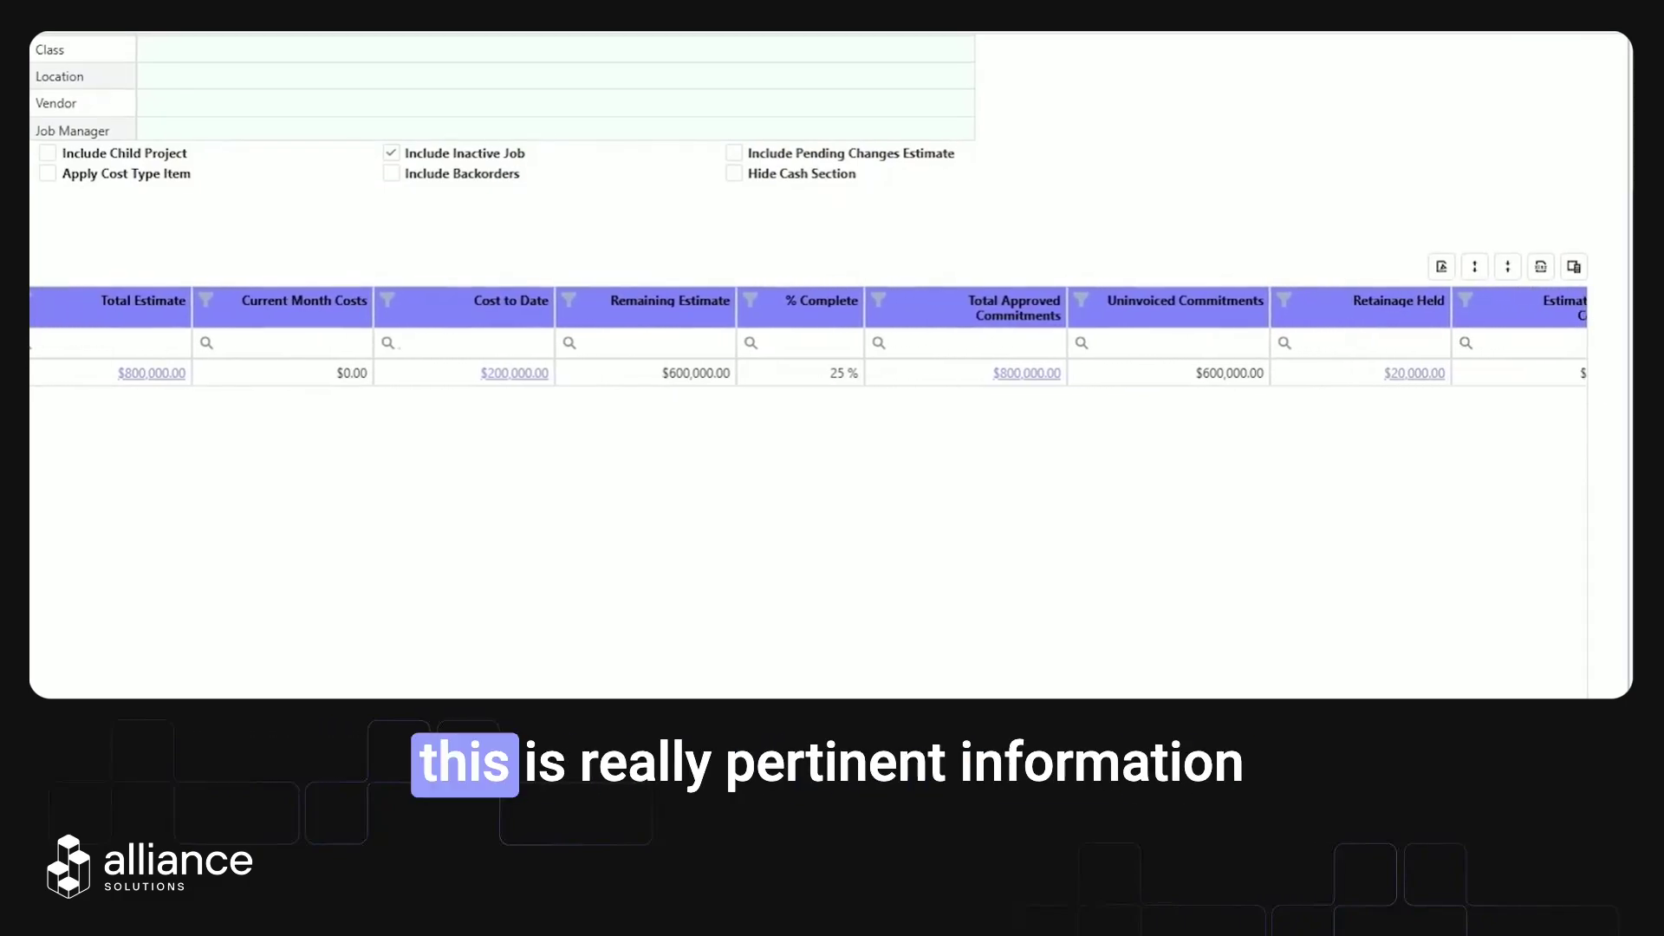
pyautogui.hscroll(1, 809, 338)
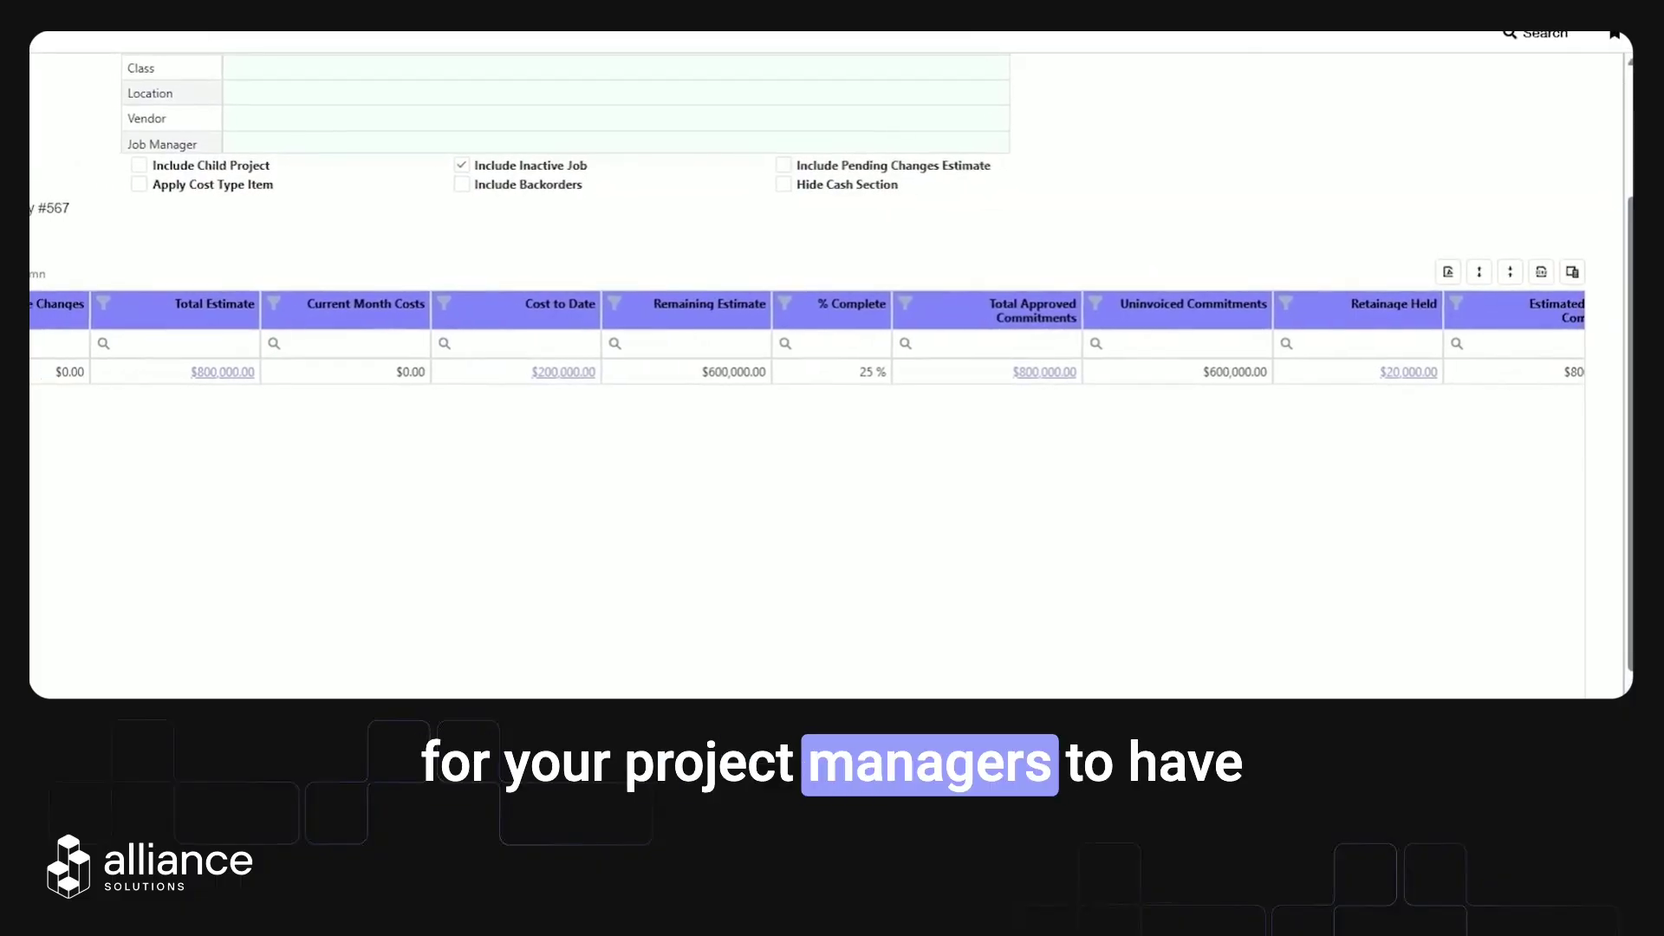
pyautogui.hscroll(2, 809, 338)
pyautogui.hscroll(2, 809, 338)
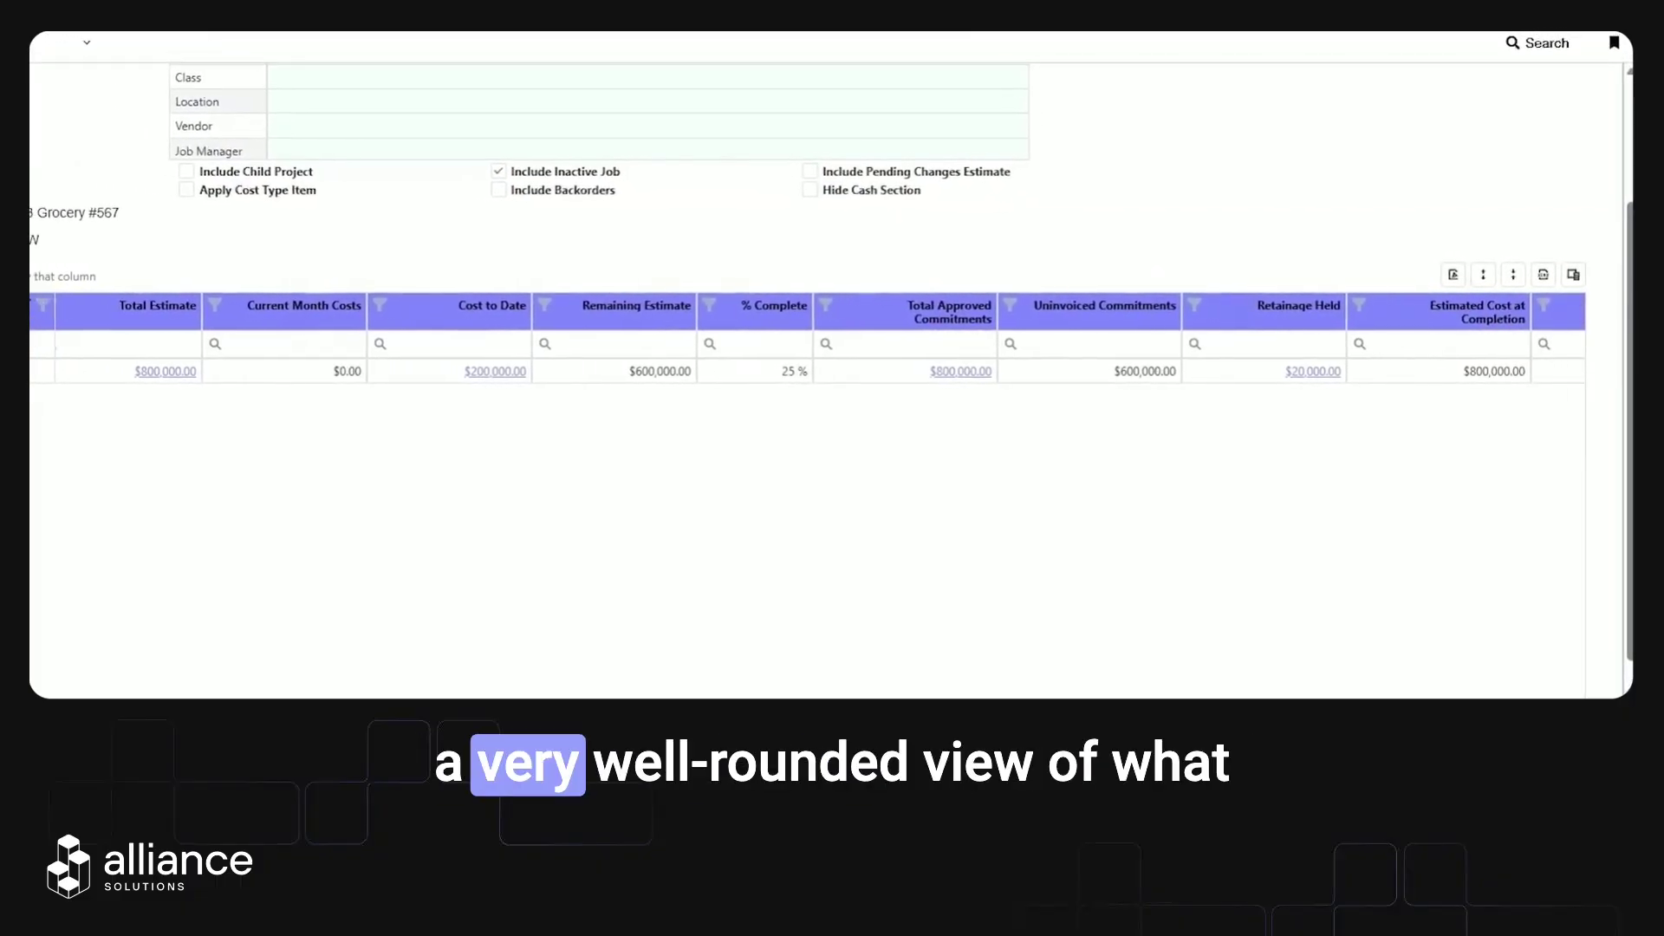
pyautogui.hscroll(3, 809, 338)
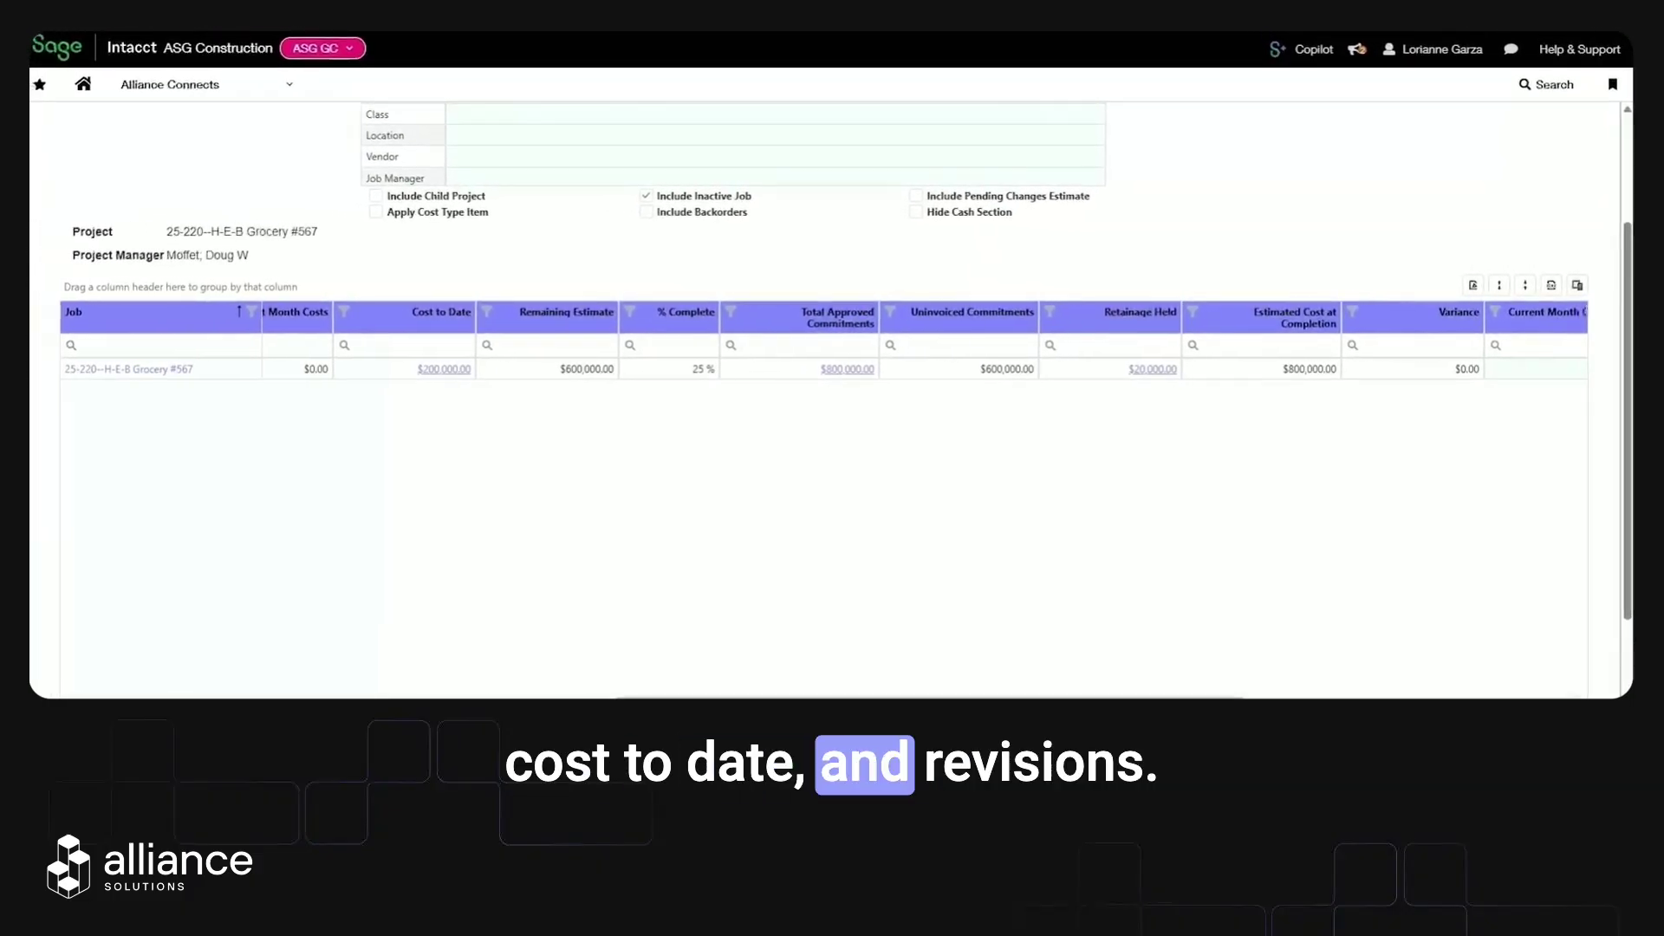
pyautogui.hscroll(2, 824, 346)
pyautogui.hscroll(2, 823, 347)
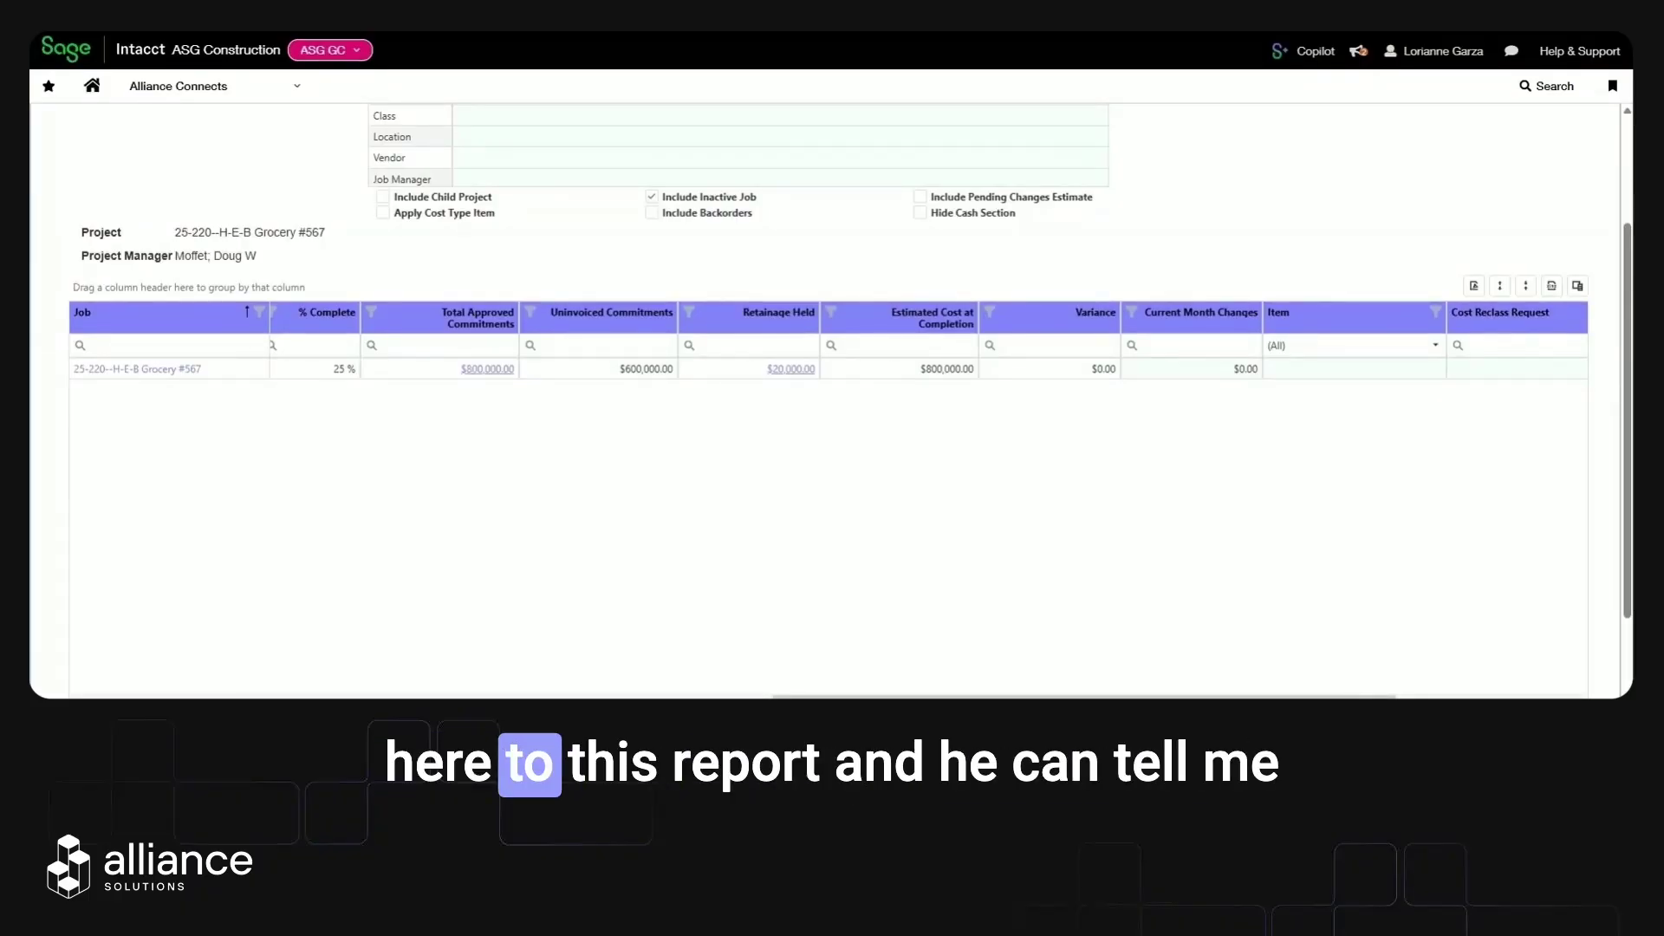
pyautogui.hscroll(5, 823, 503)
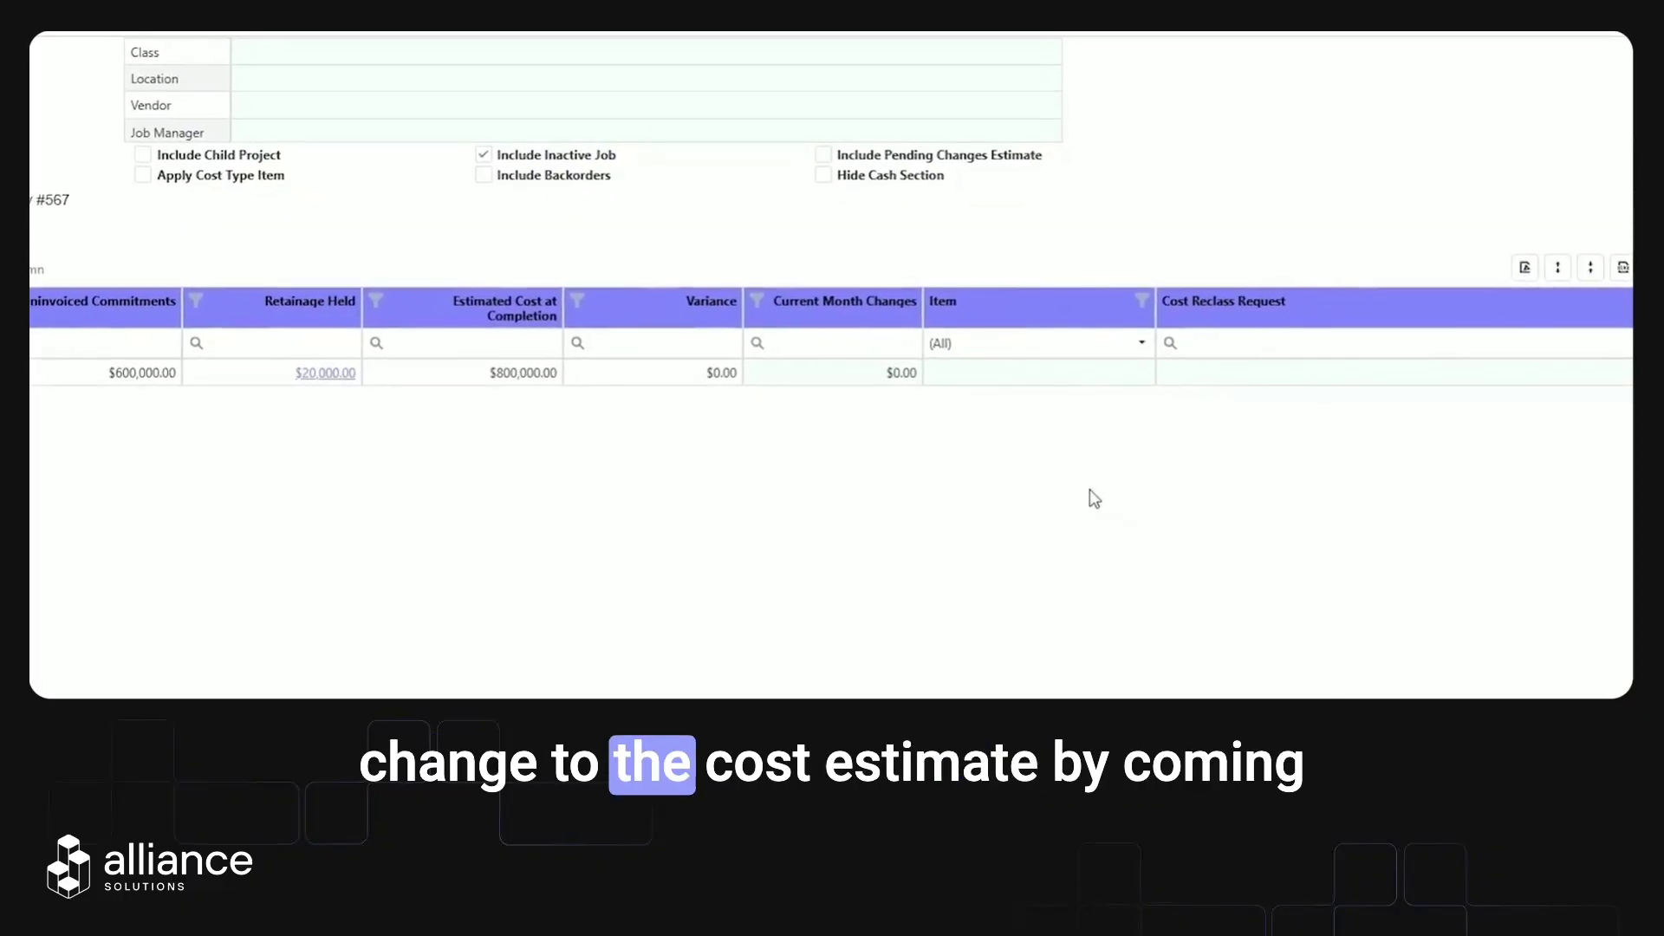
# - For the concrete subcontract line, set Current Month Changes to -80,000.00 and the Item to CN003--Concrete
pyautogui.click(798, 381)
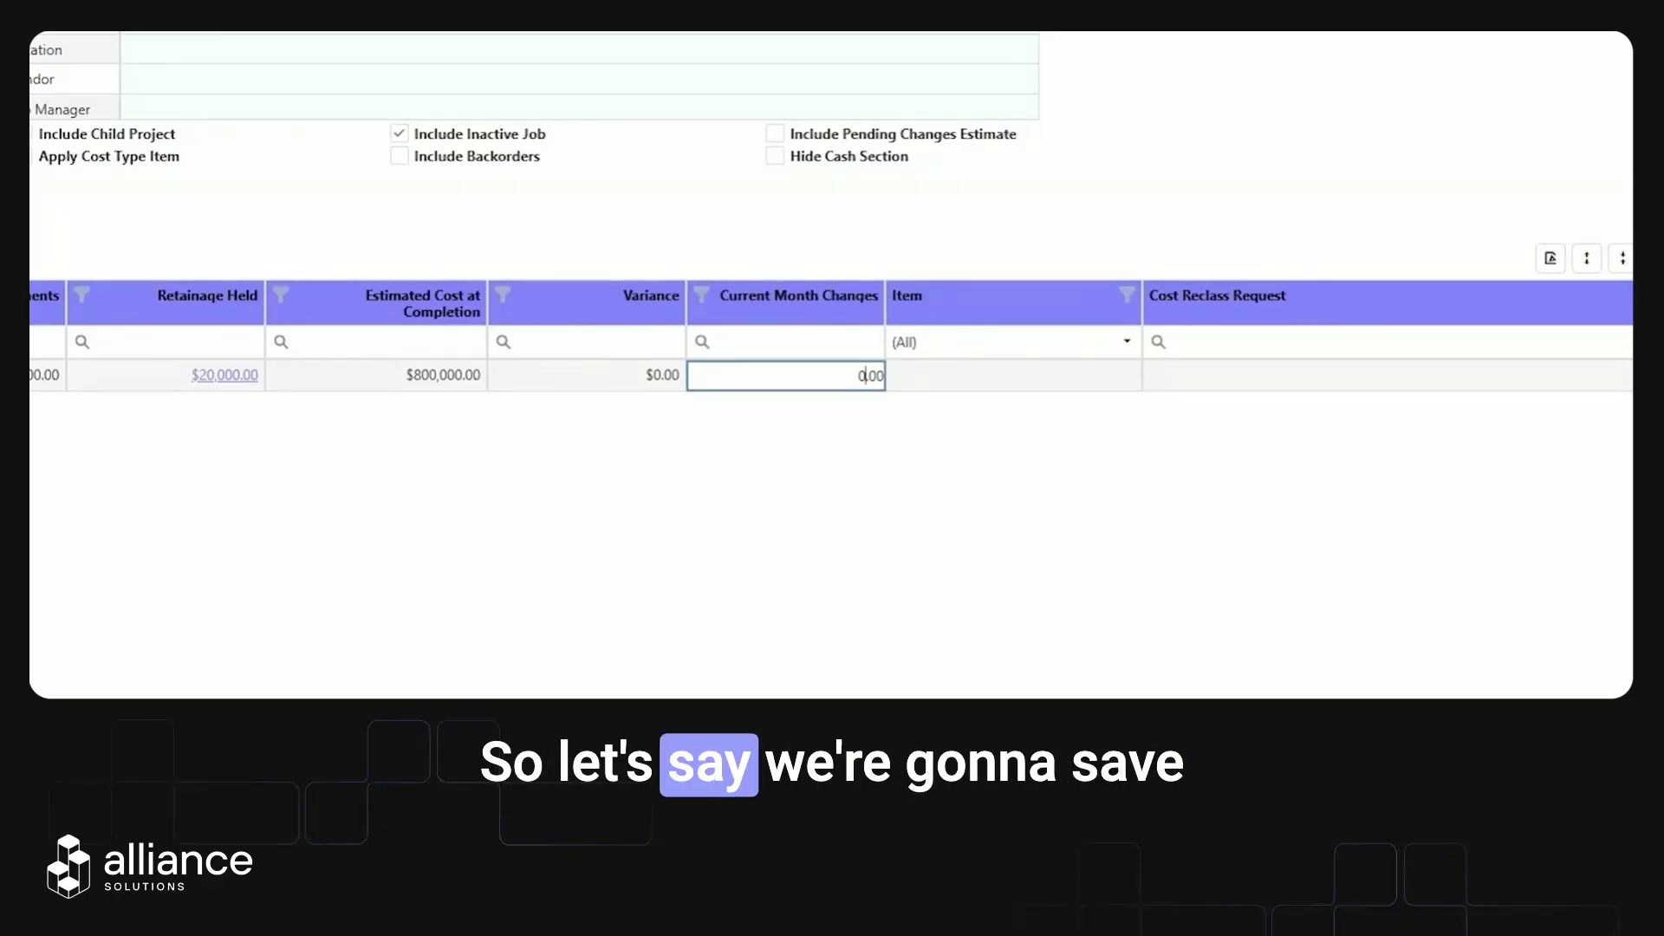
pyautogui.write('-80,')
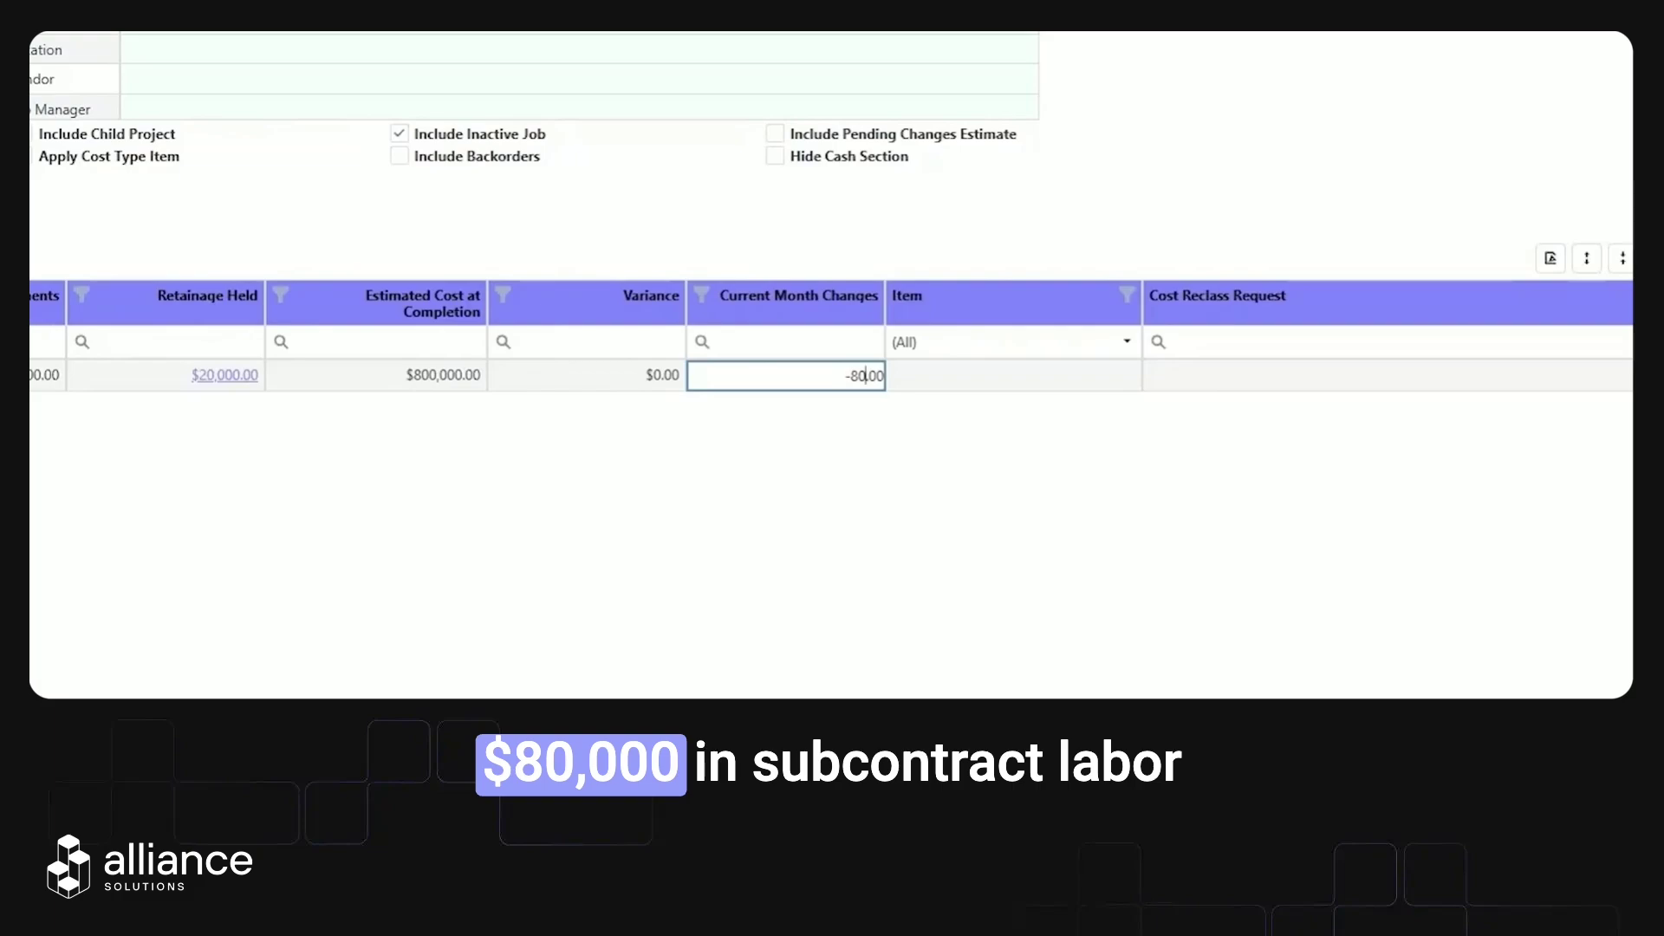
pyautogui.write('000')
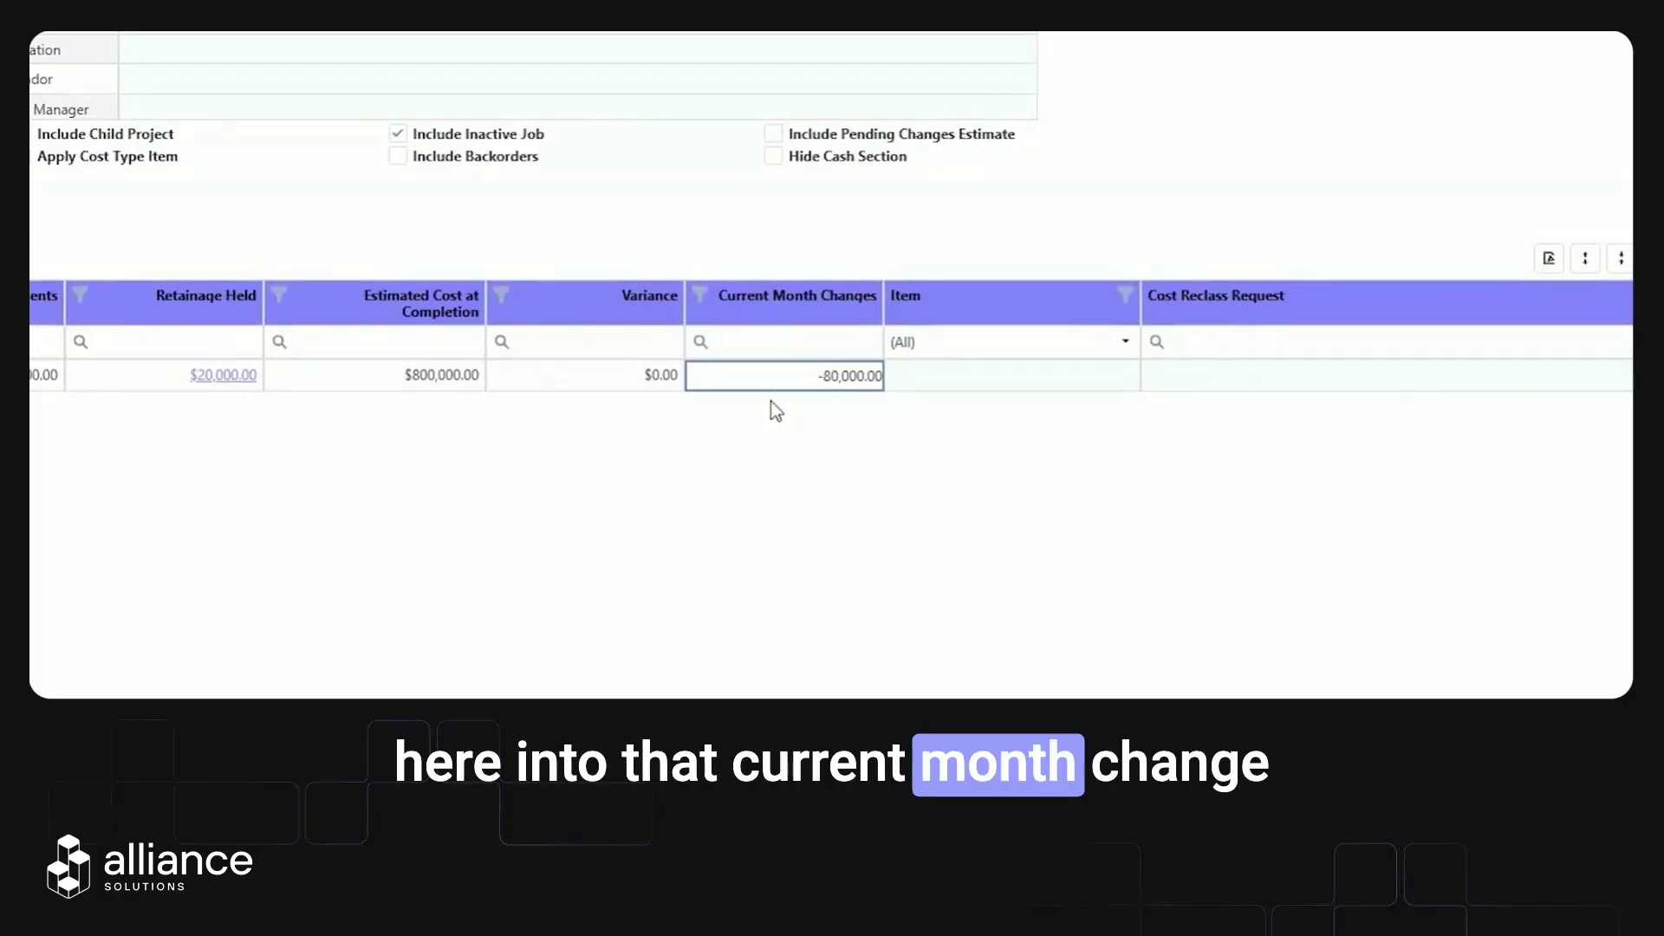
pyautogui.click(945, 375)
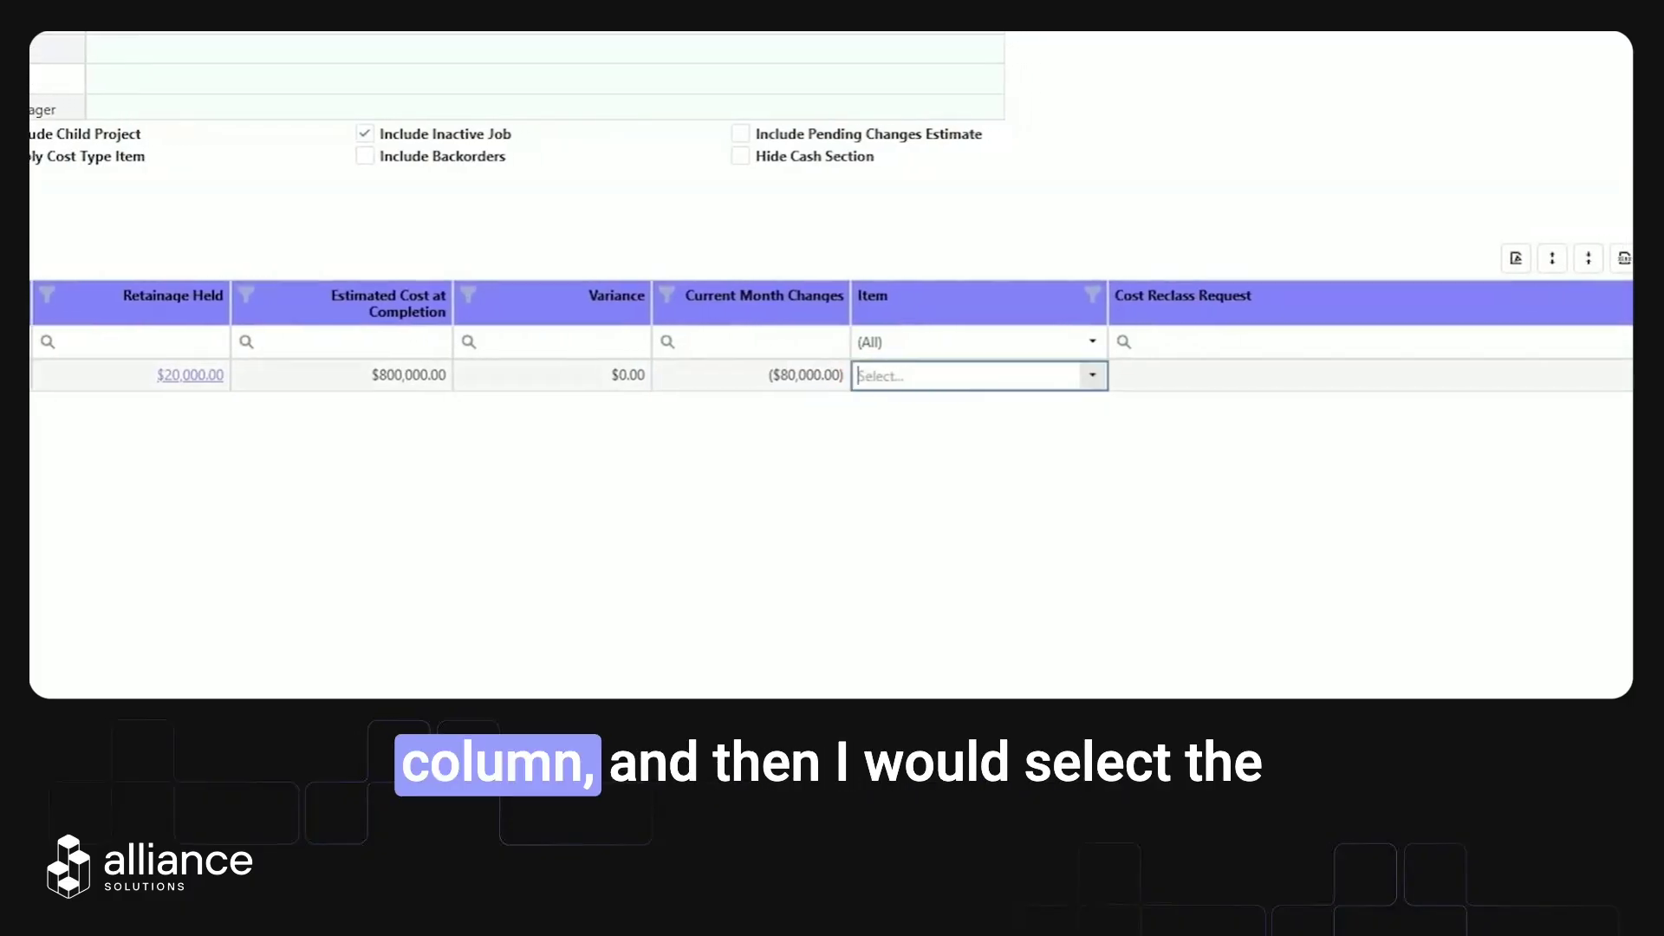
pyautogui.click(1082, 374)
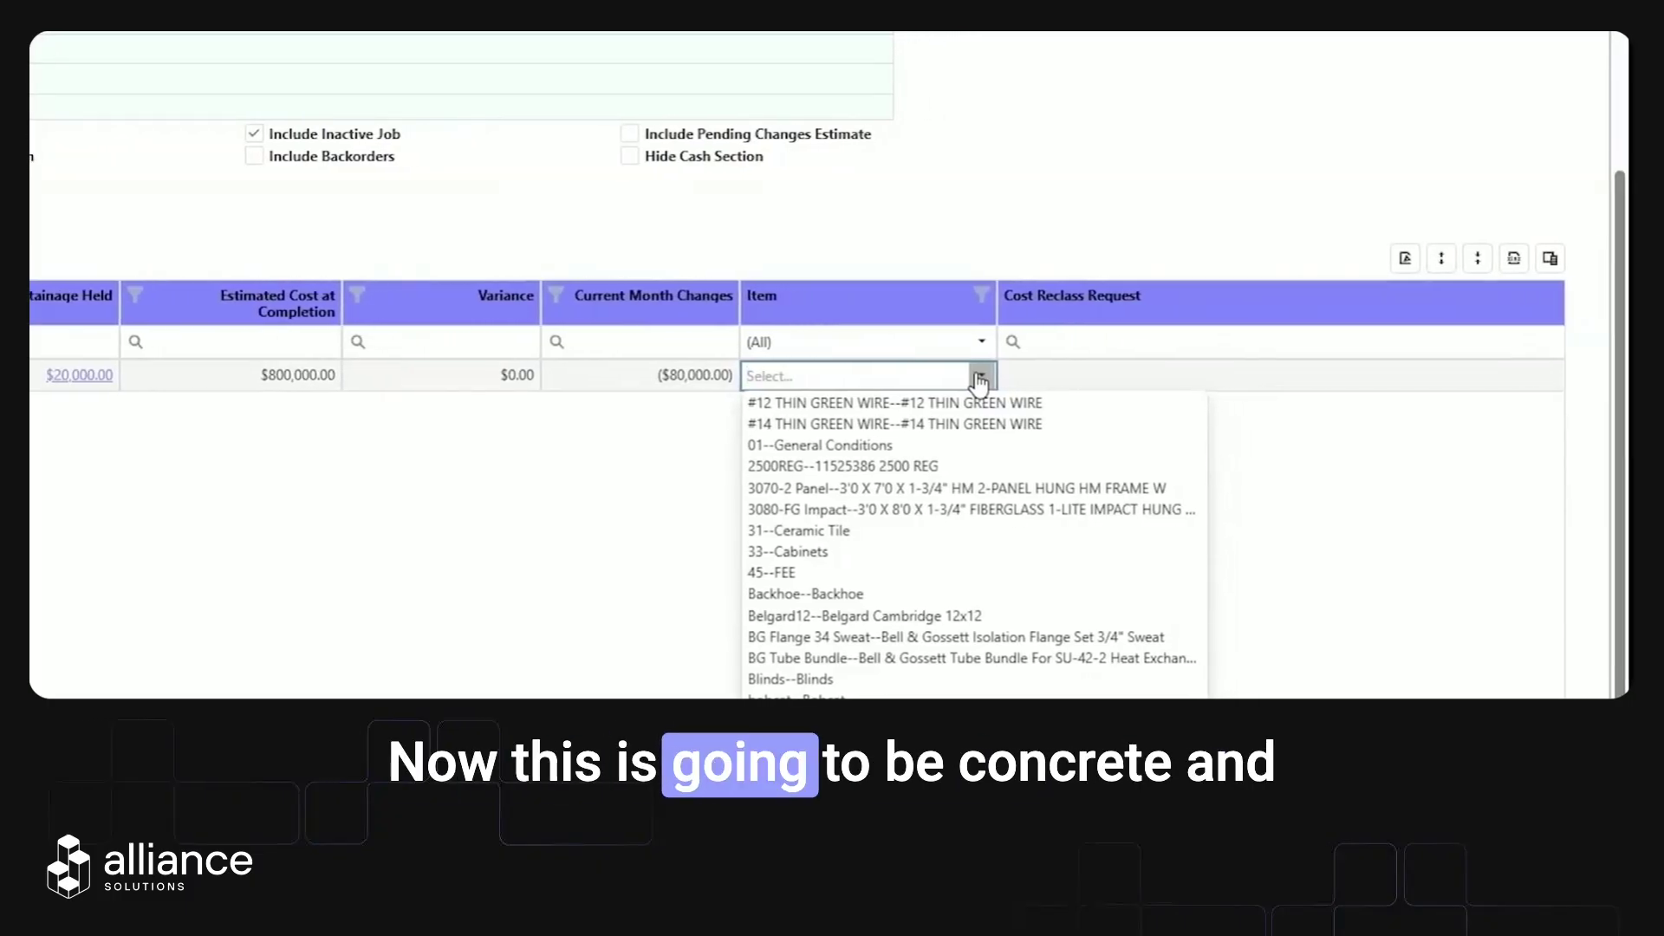
pyautogui.write('cn')
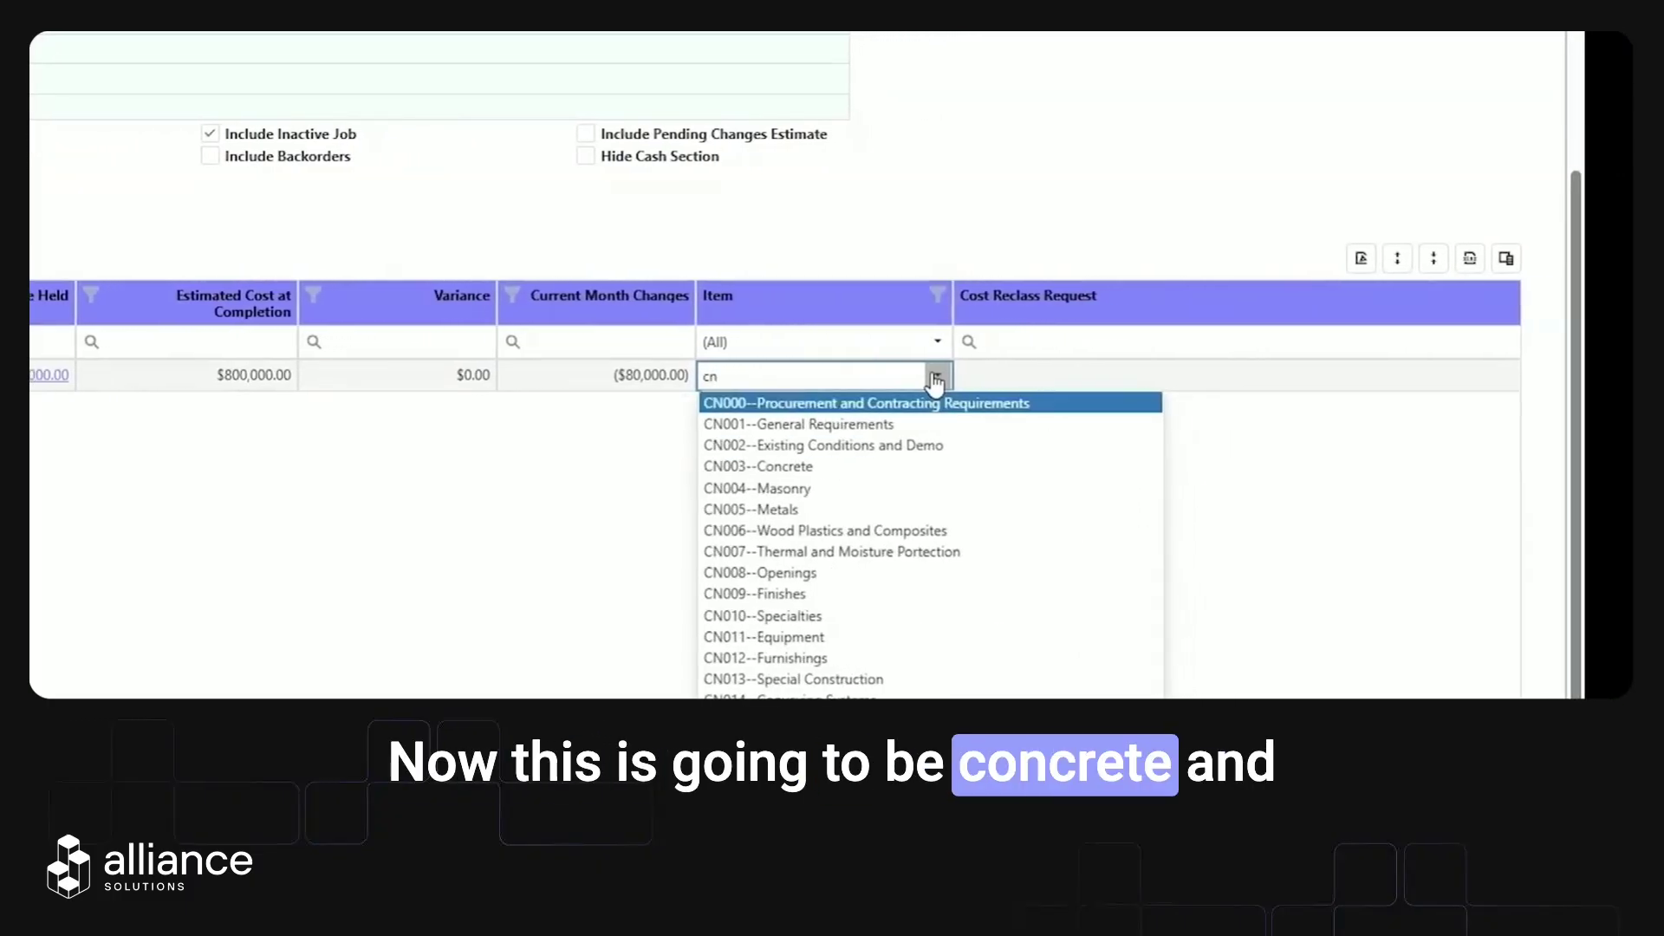
pyautogui.click(819, 463)
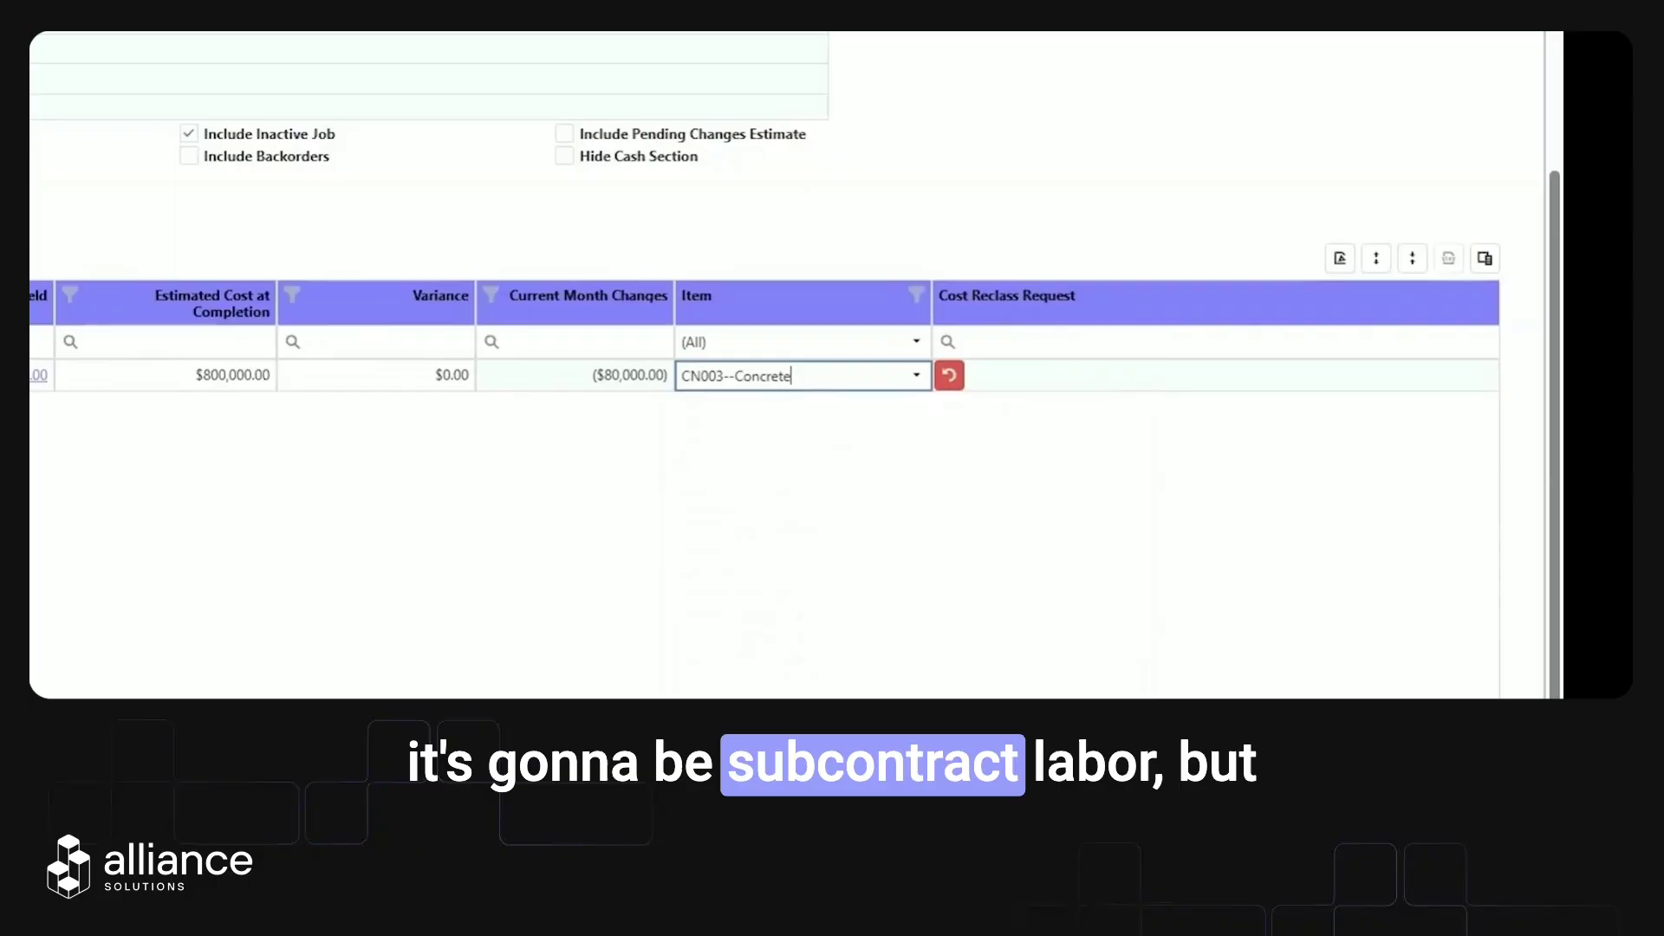
# - Enter "Saving on Labor due to no weather delay" as the line's Cost Reclass Request
pyautogui.hscroll(5, 763, 338)
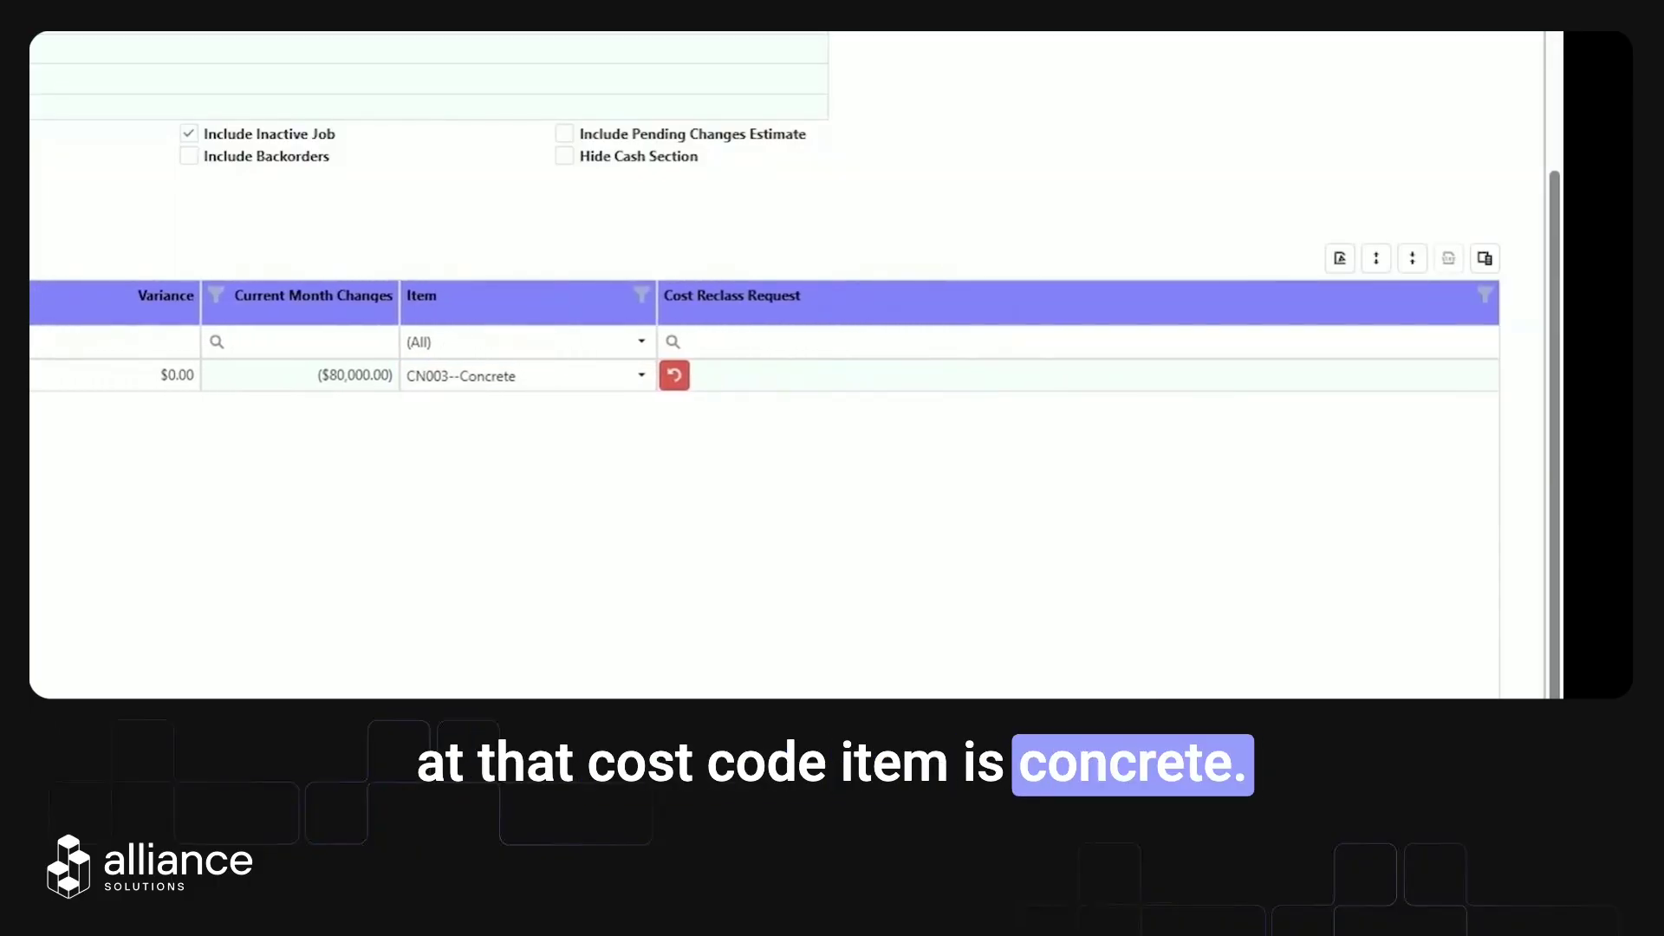
pyautogui.click(769, 378)
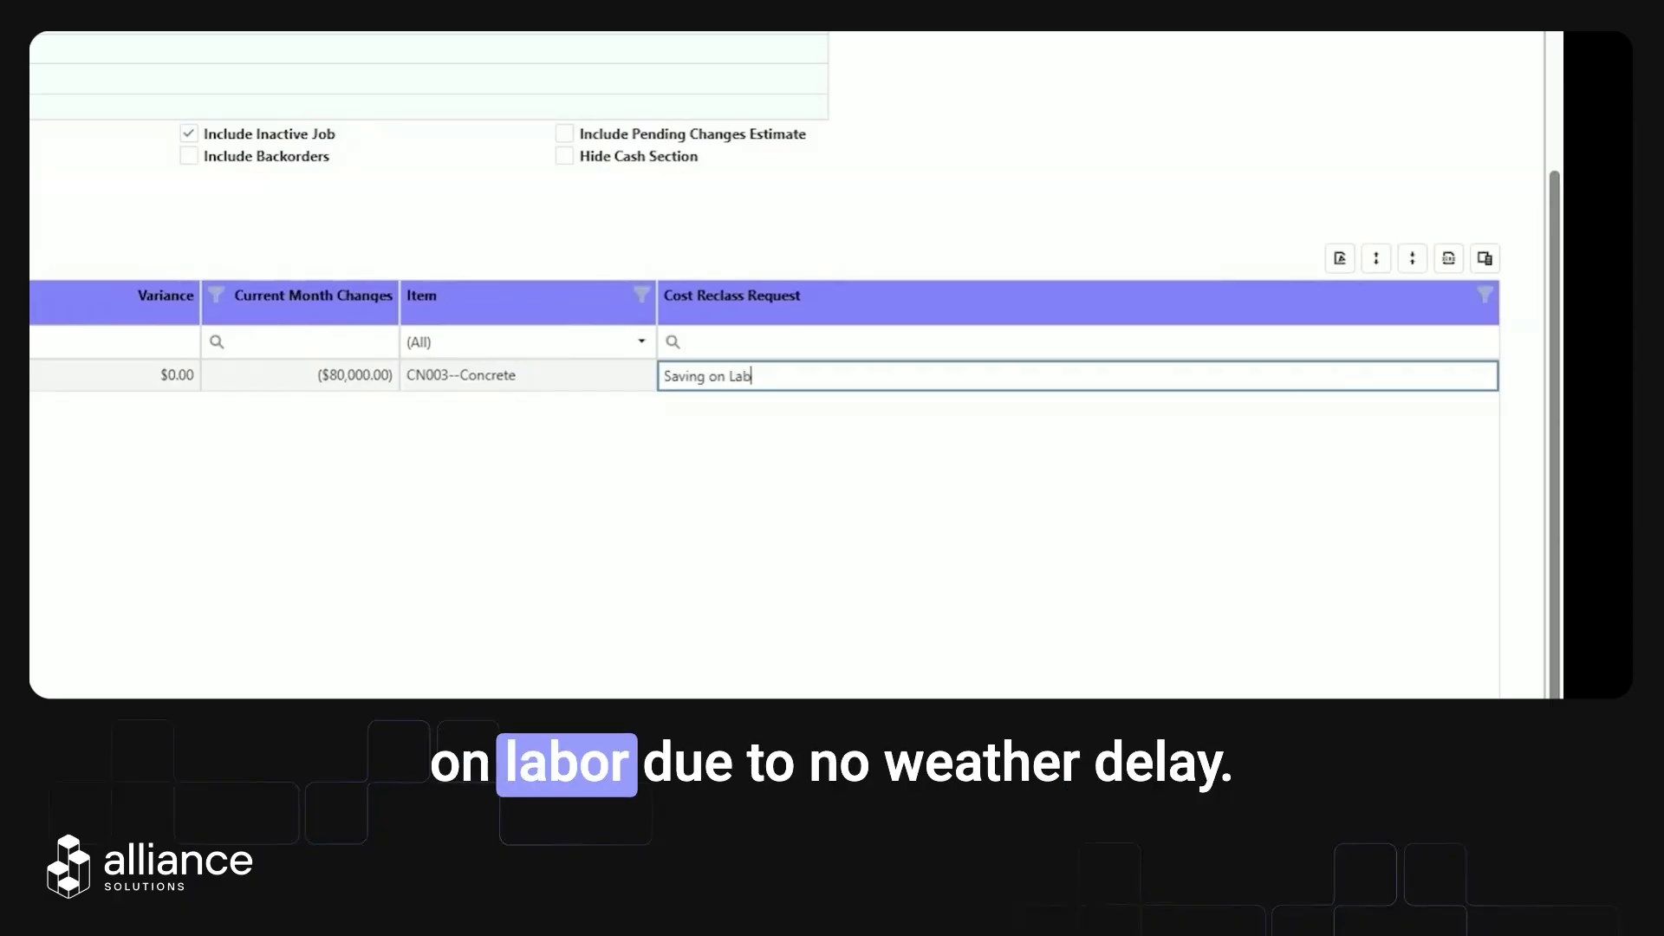
pyautogui.write('Labor due n')
pyautogui.write('o no')
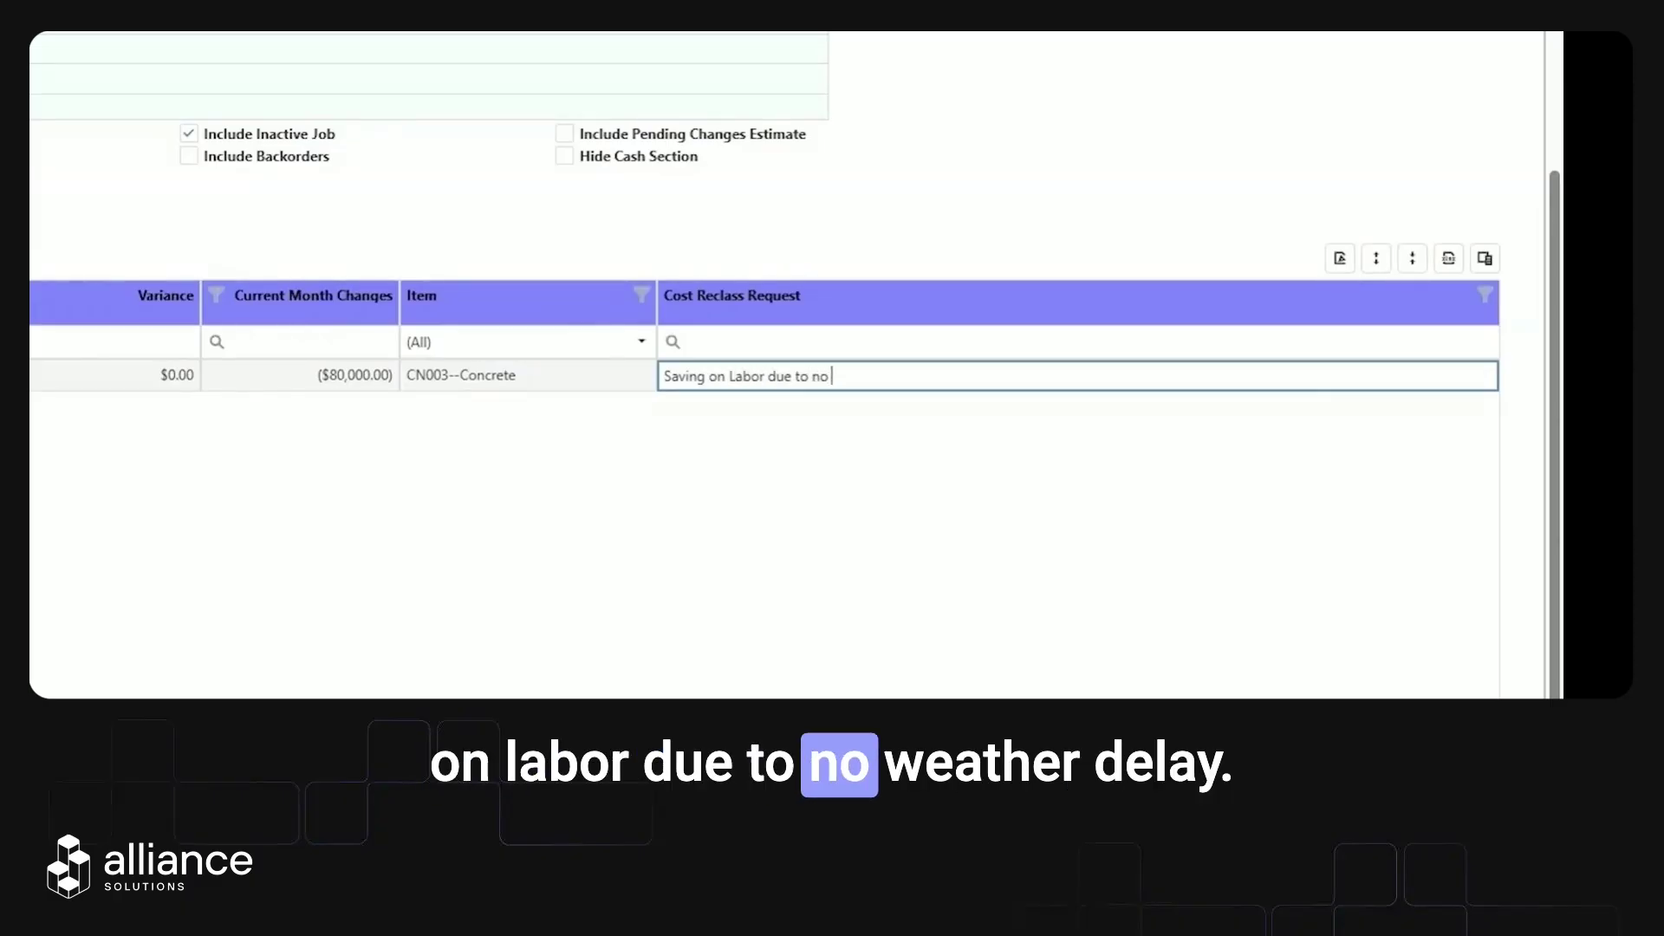
pyautogui.write(' weather delay')
# - Post the estimate change, confirm the posting and reload the report data
pyautogui.scroll(3, 997, 642)
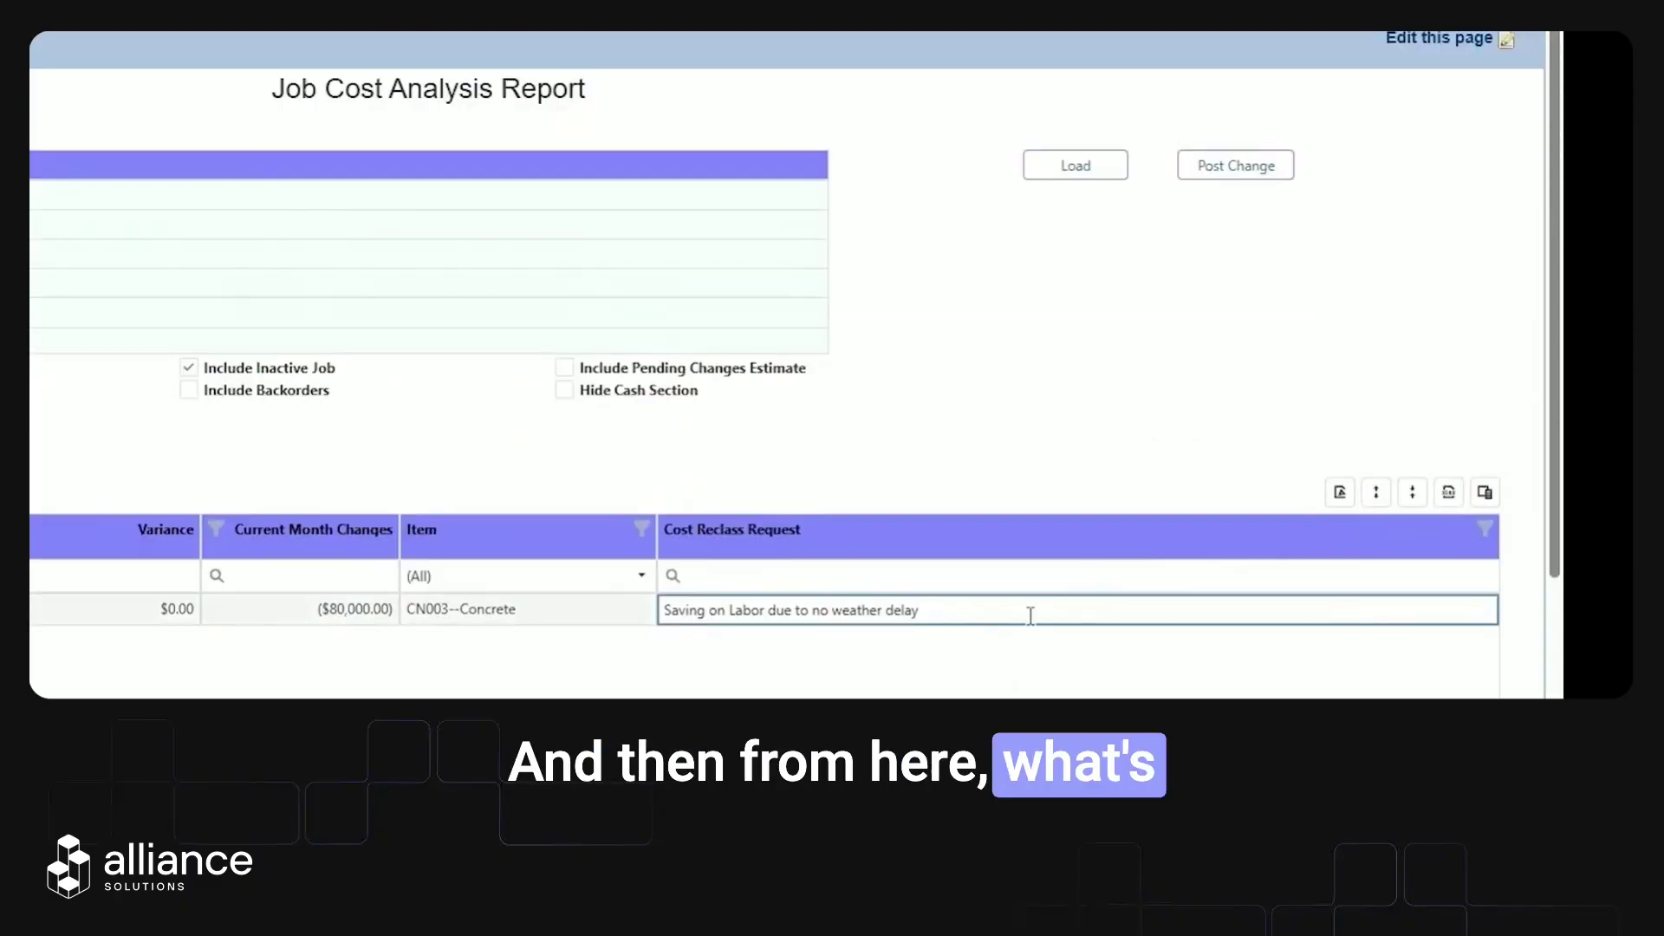
pyautogui.click(1245, 175)
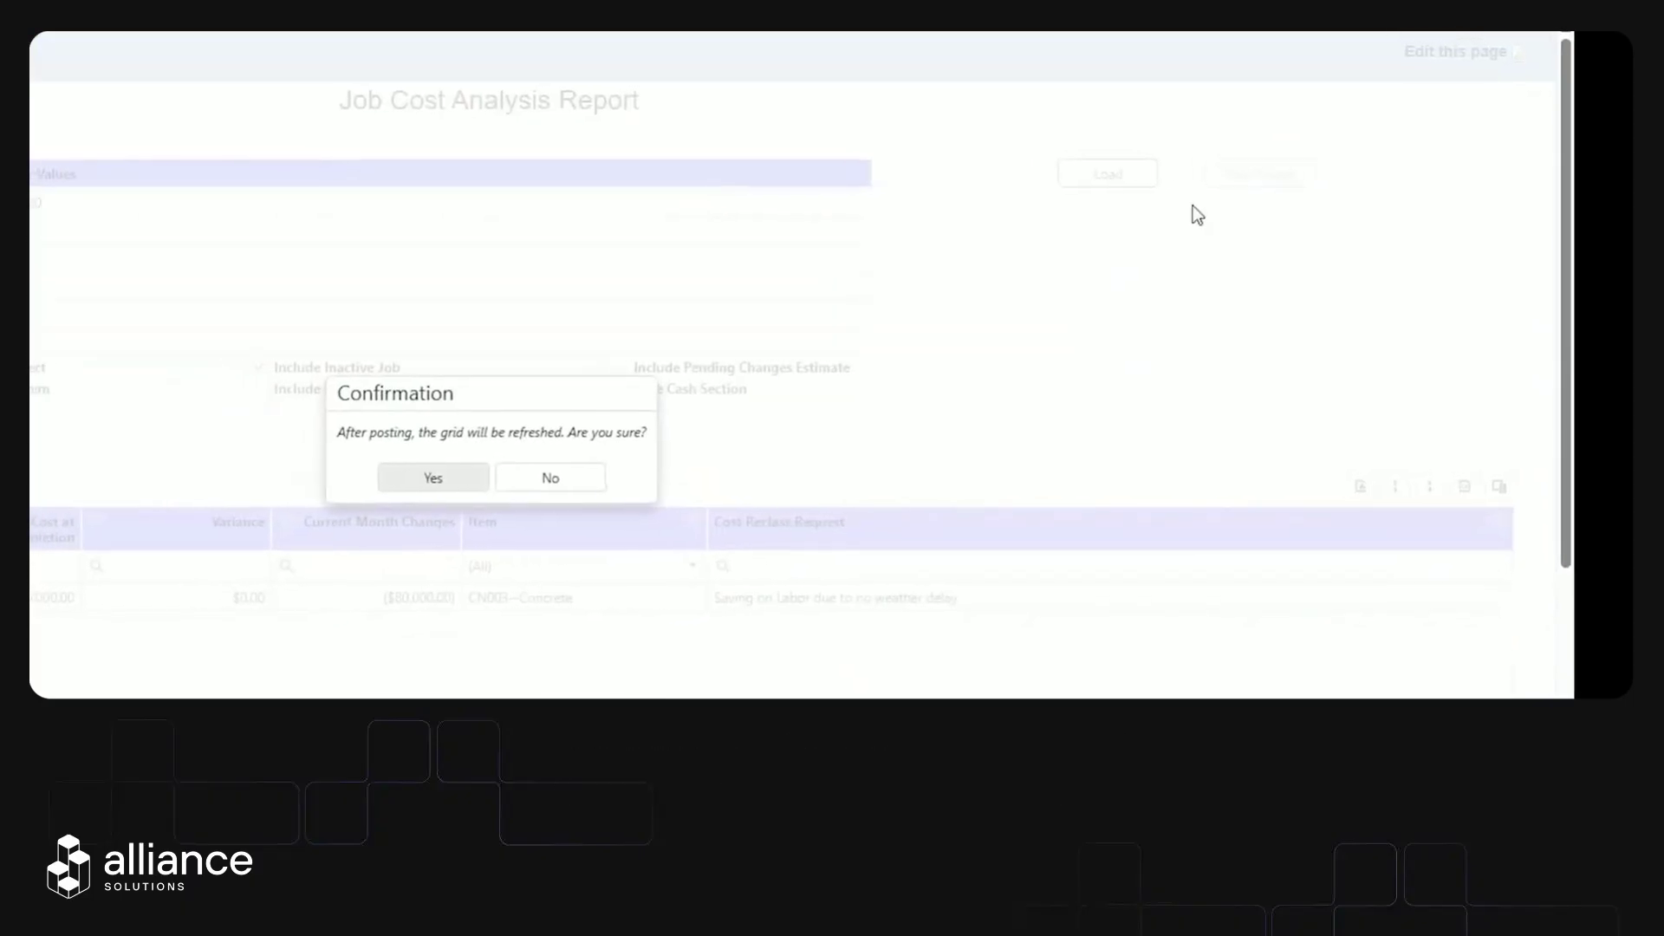
pyautogui.click(431, 477)
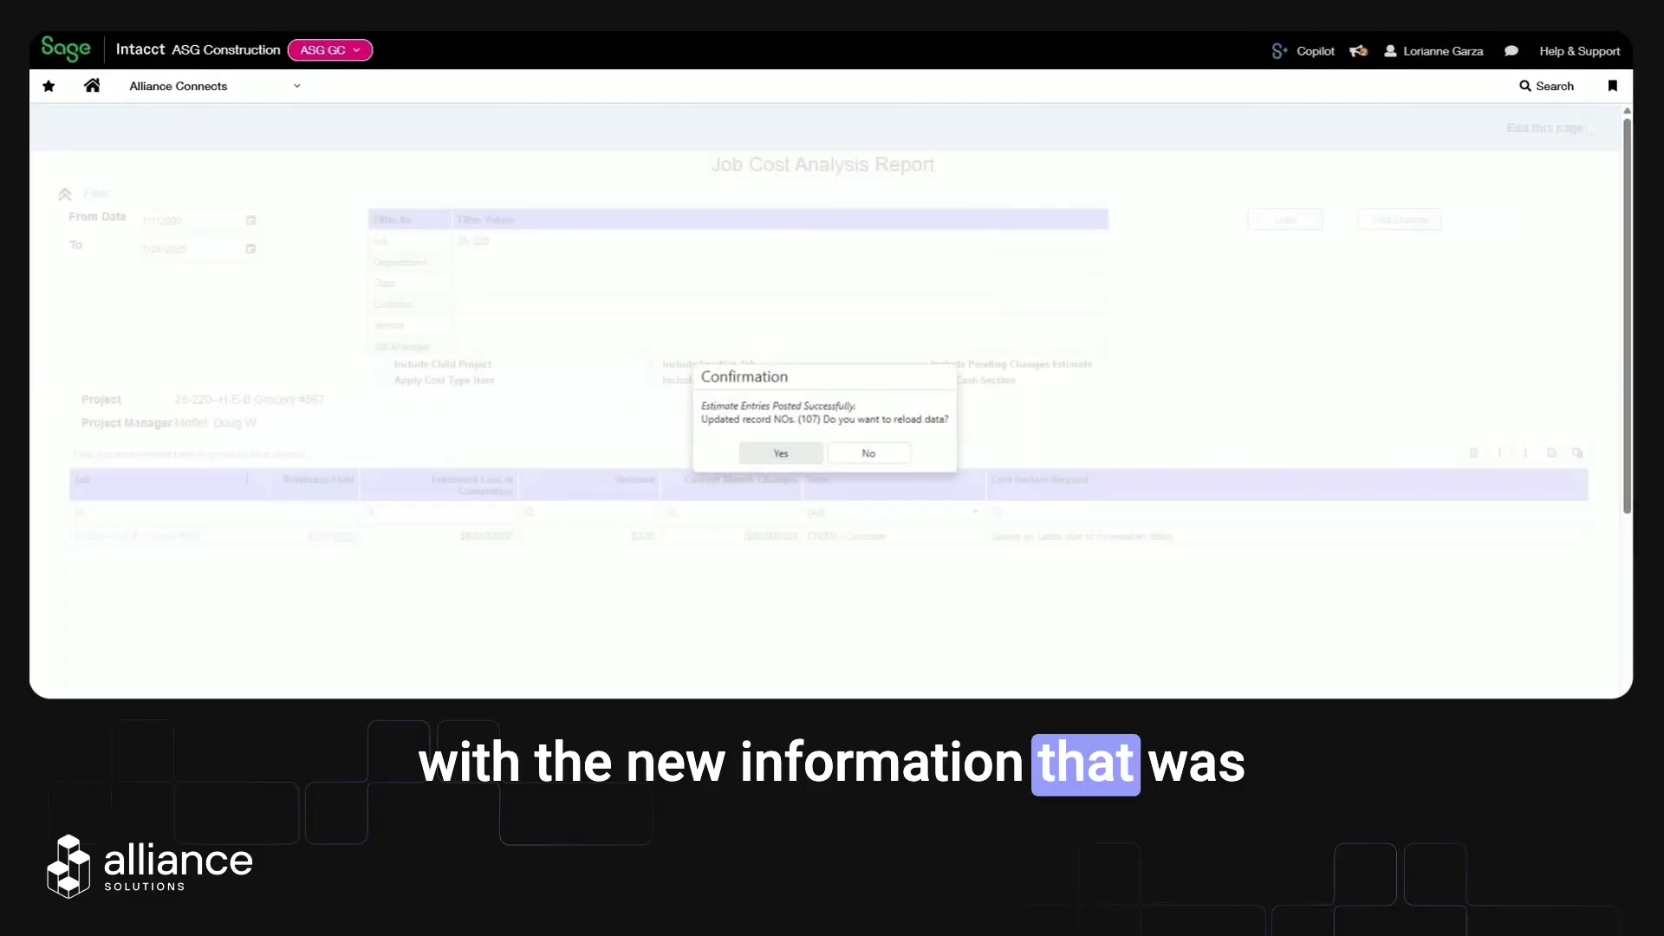
pyautogui.click(781, 453)
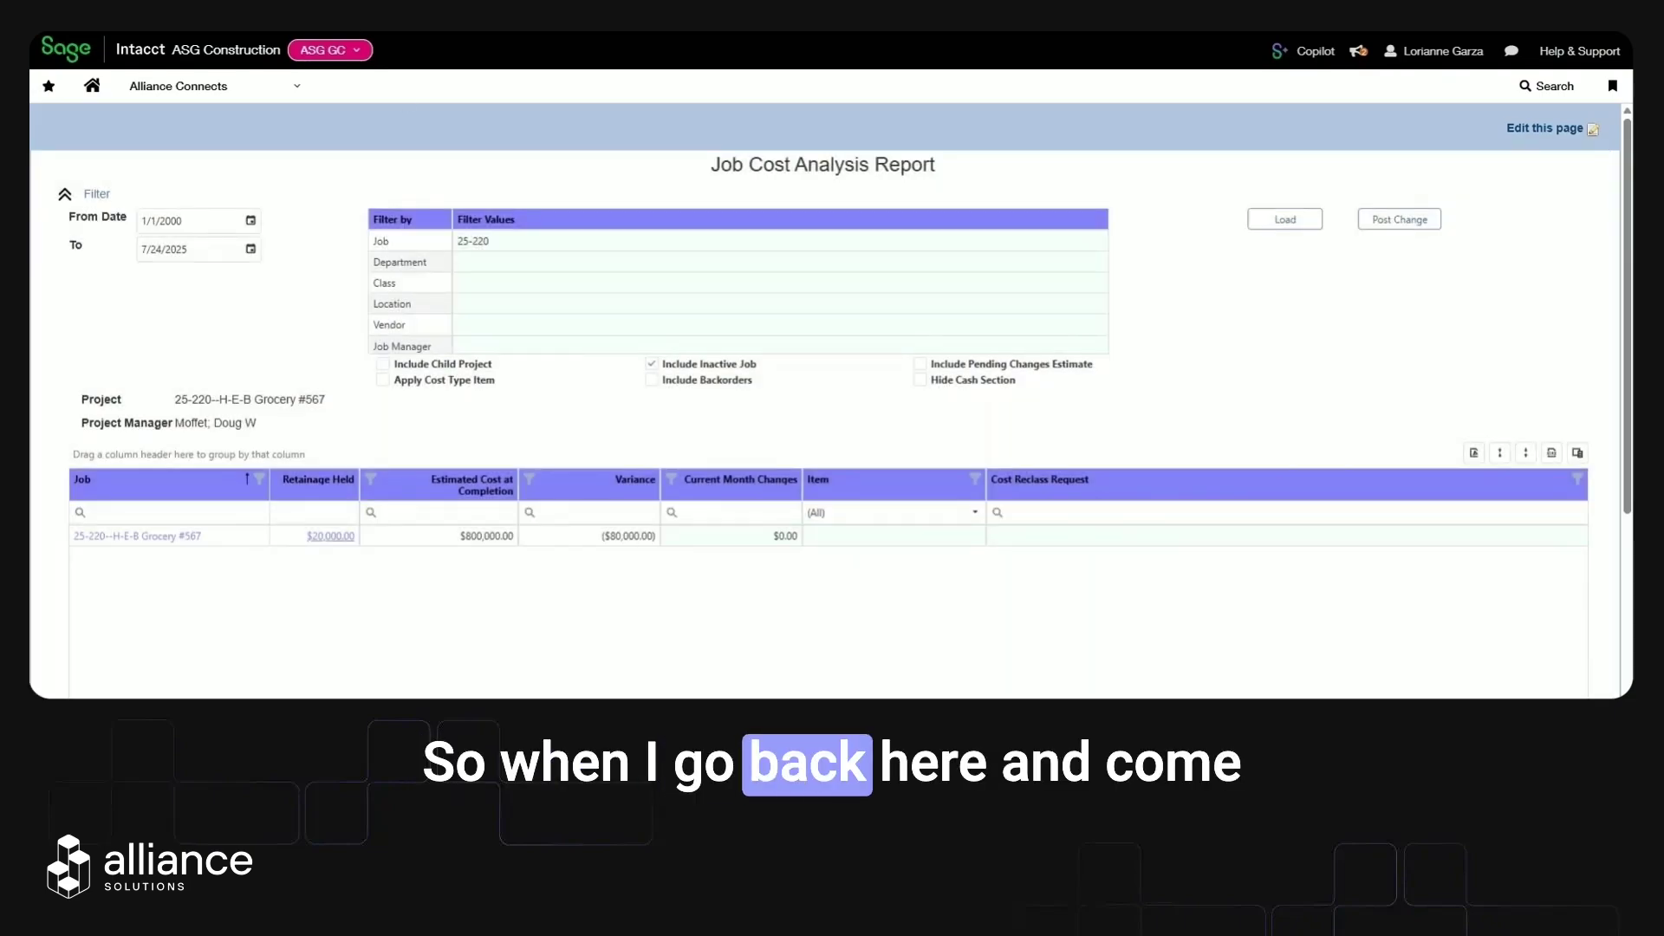
# - Open estimate EST000070 from the H-E-B Grocery #567 project's estimates in an enlarged view and inspect its entries
pyautogui.hotkey('ctrl', 'shift', 'Tab')
pyautogui.click(560, 166)
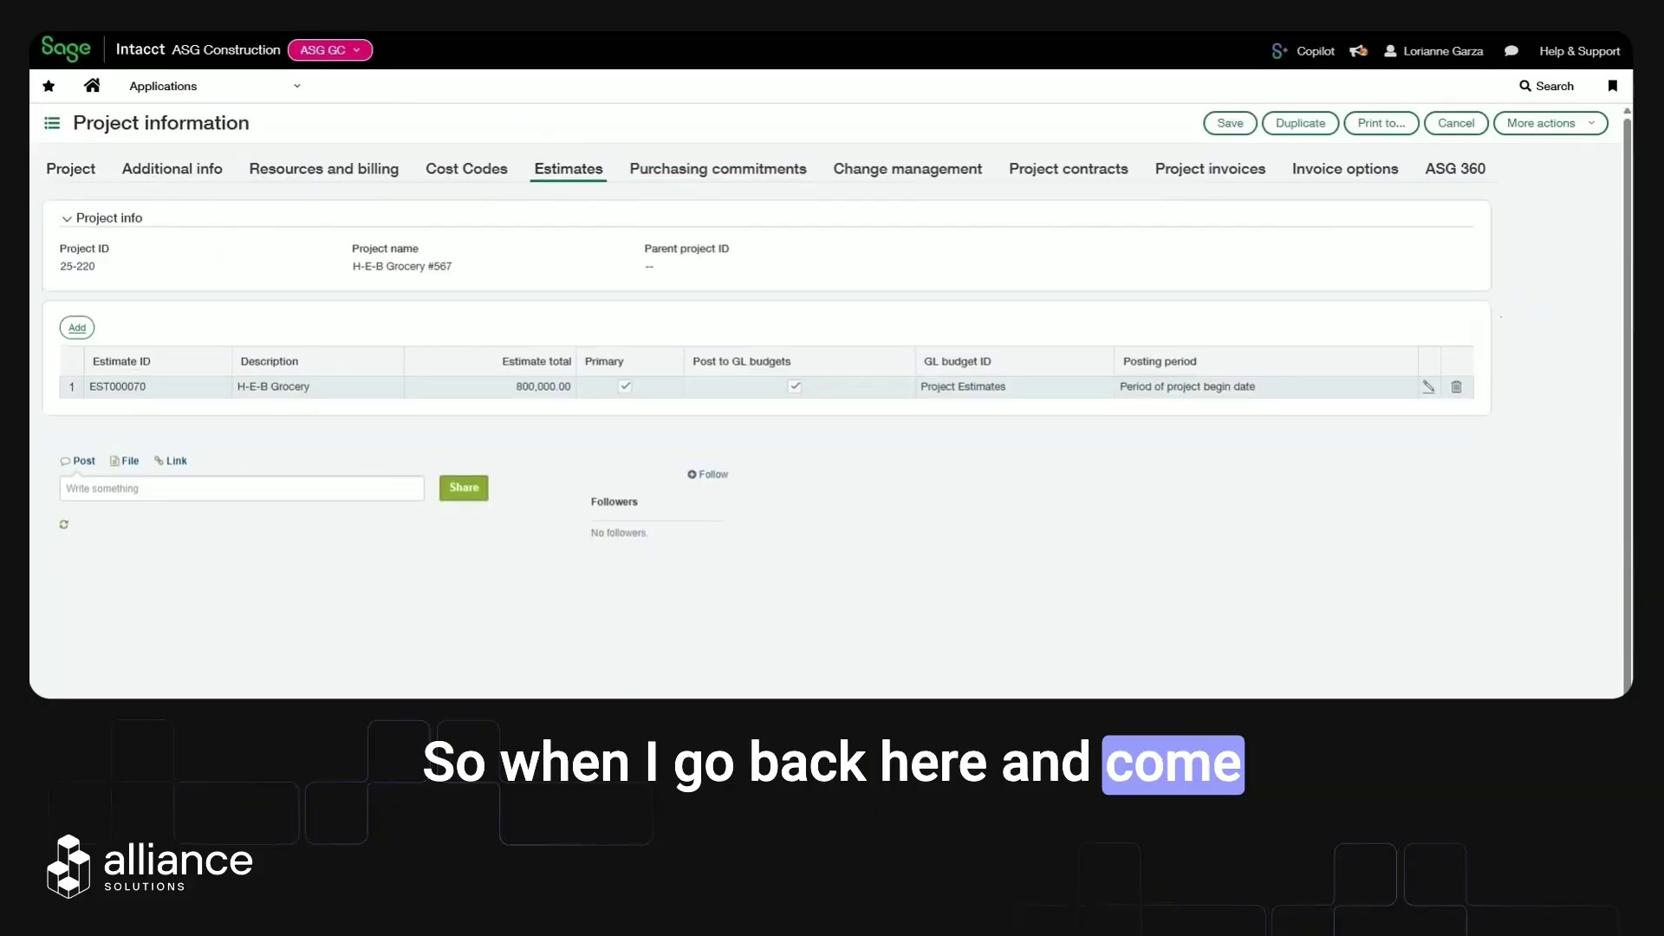
pyautogui.click(1428, 389)
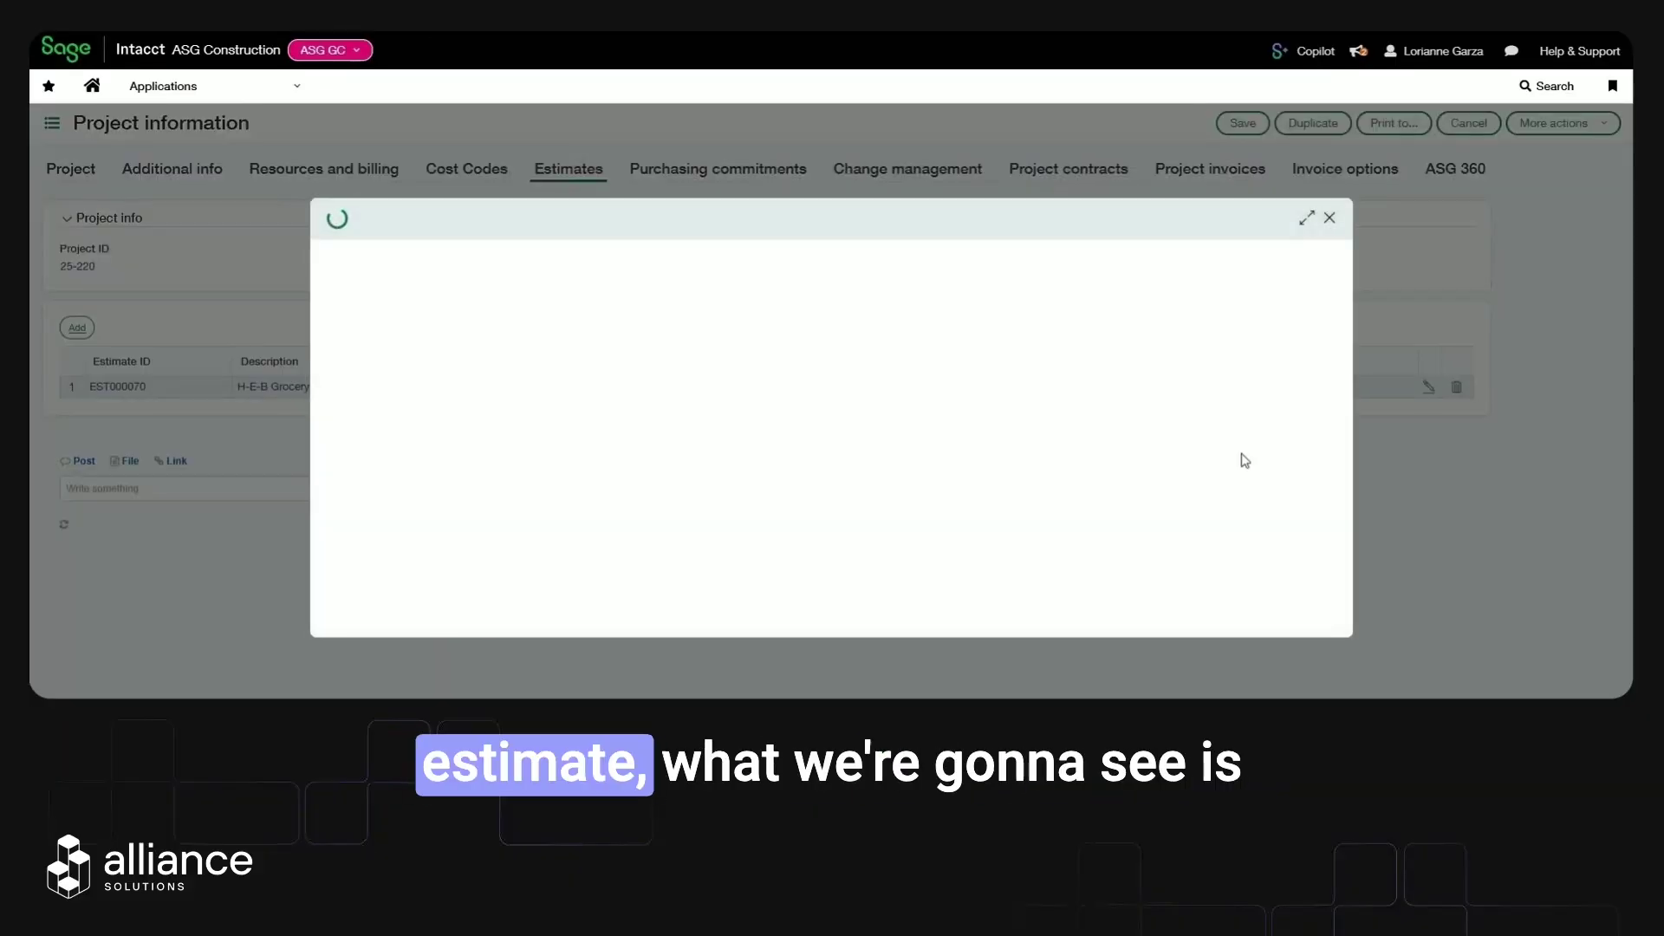
pyautogui.click(1307, 221)
pyautogui.scroll(-3, 1264, 331)
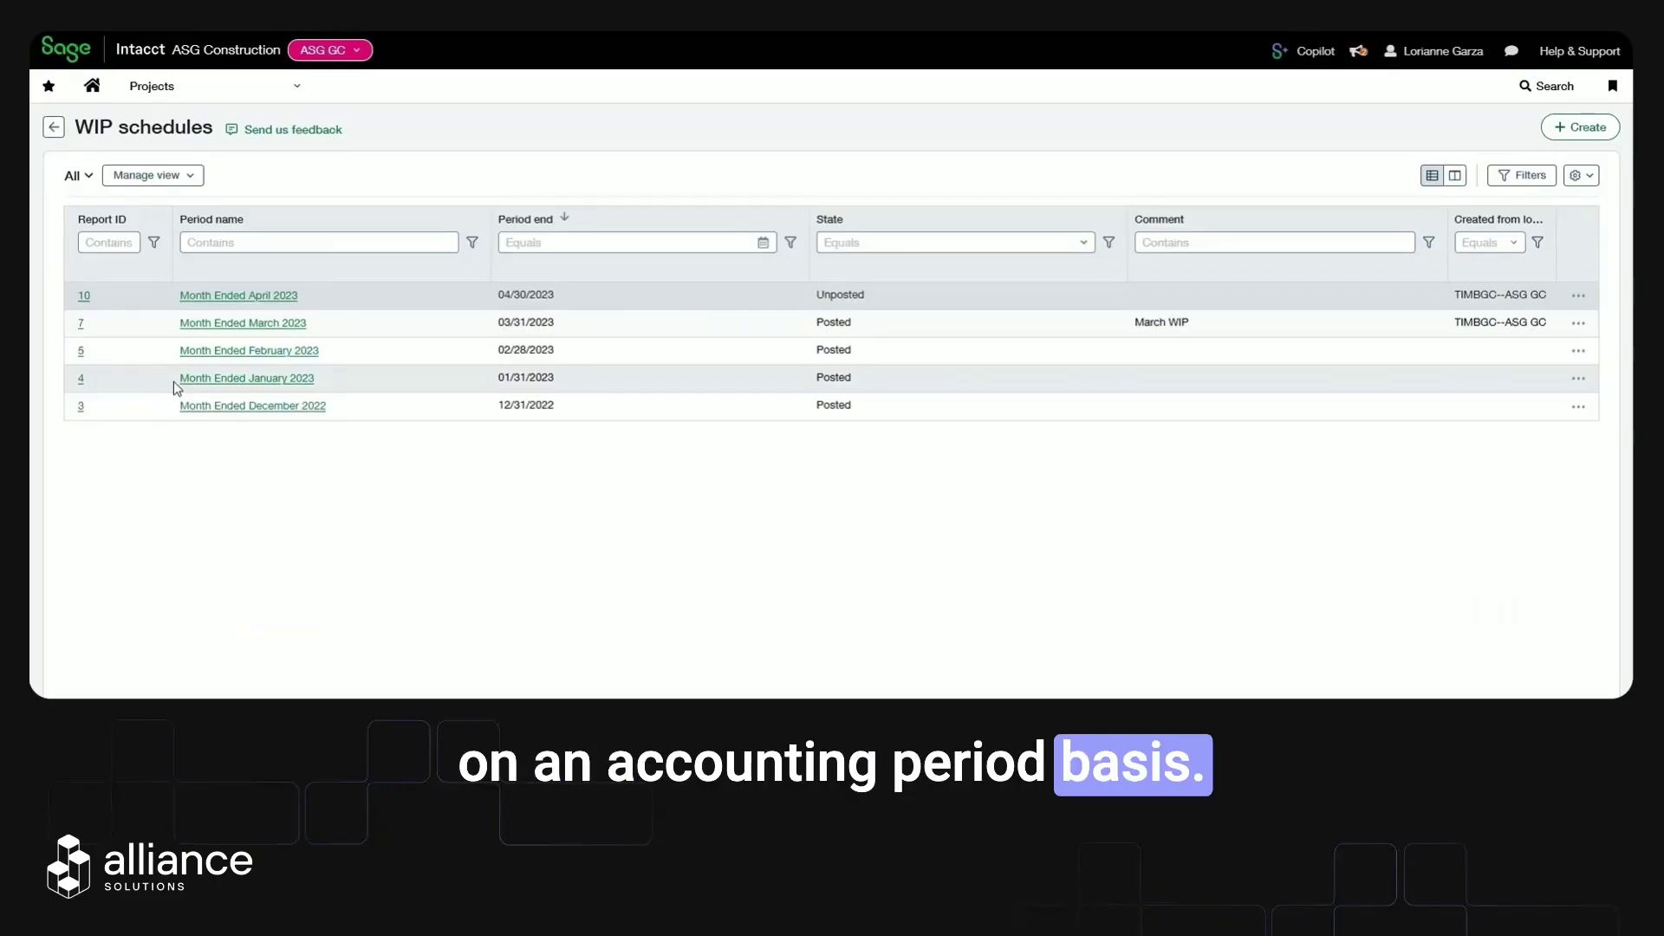
# - Open the Month Ended April 2023 WIP schedule for editing and refresh its data
pyautogui.click(271, 299)
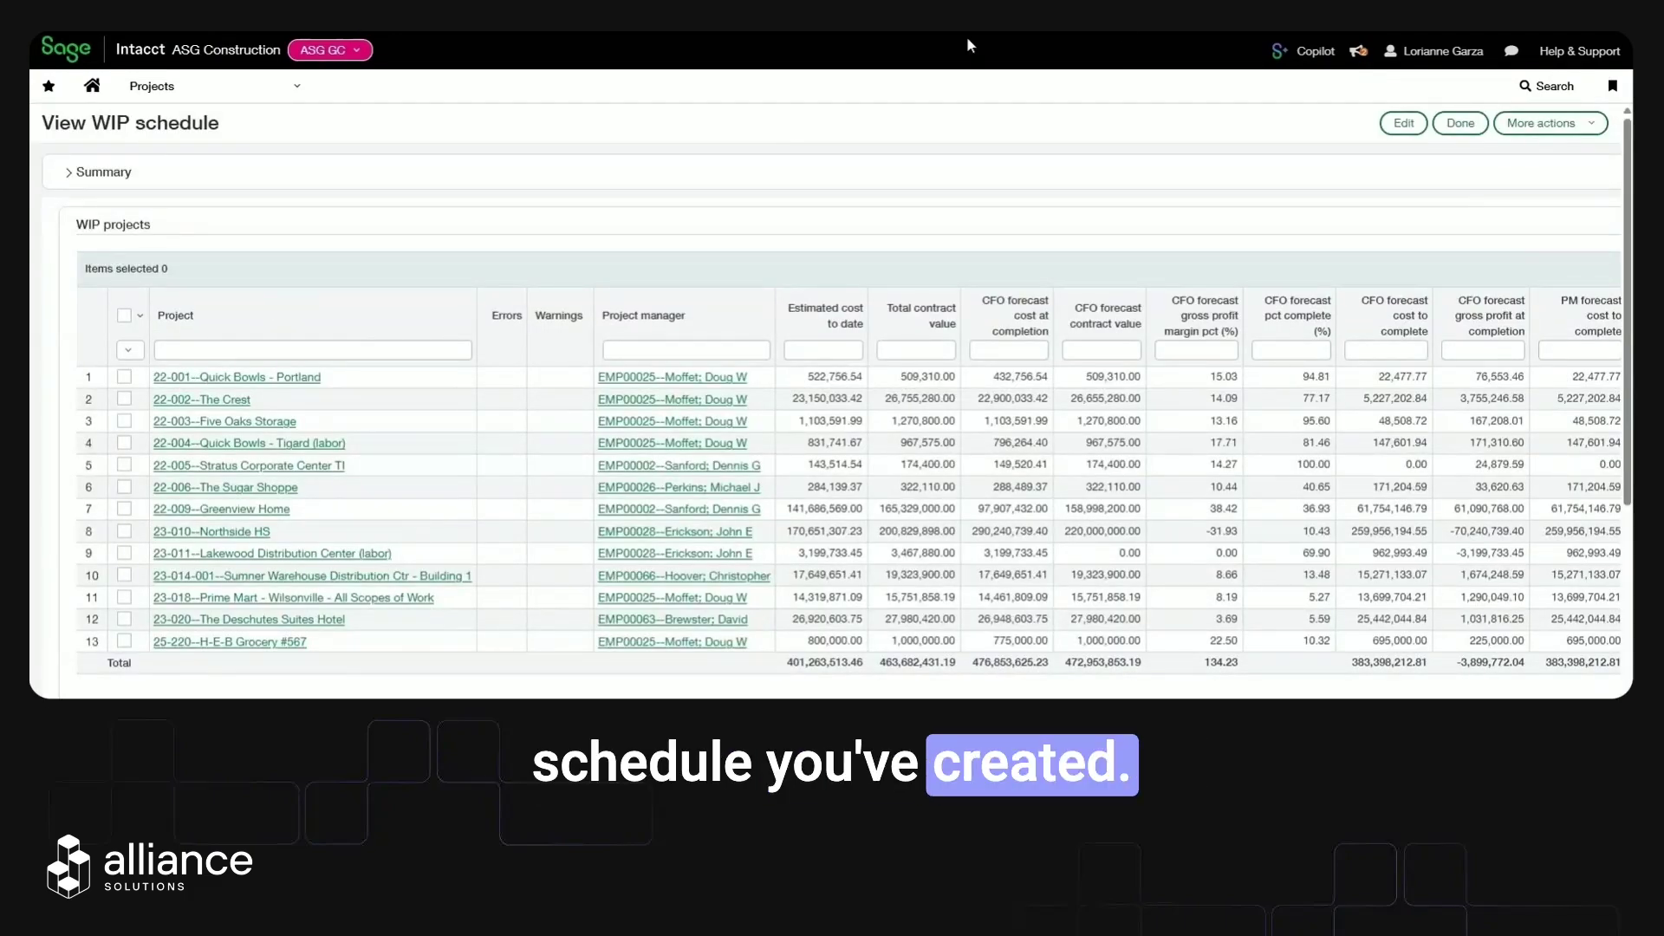
pyautogui.click(1404, 122)
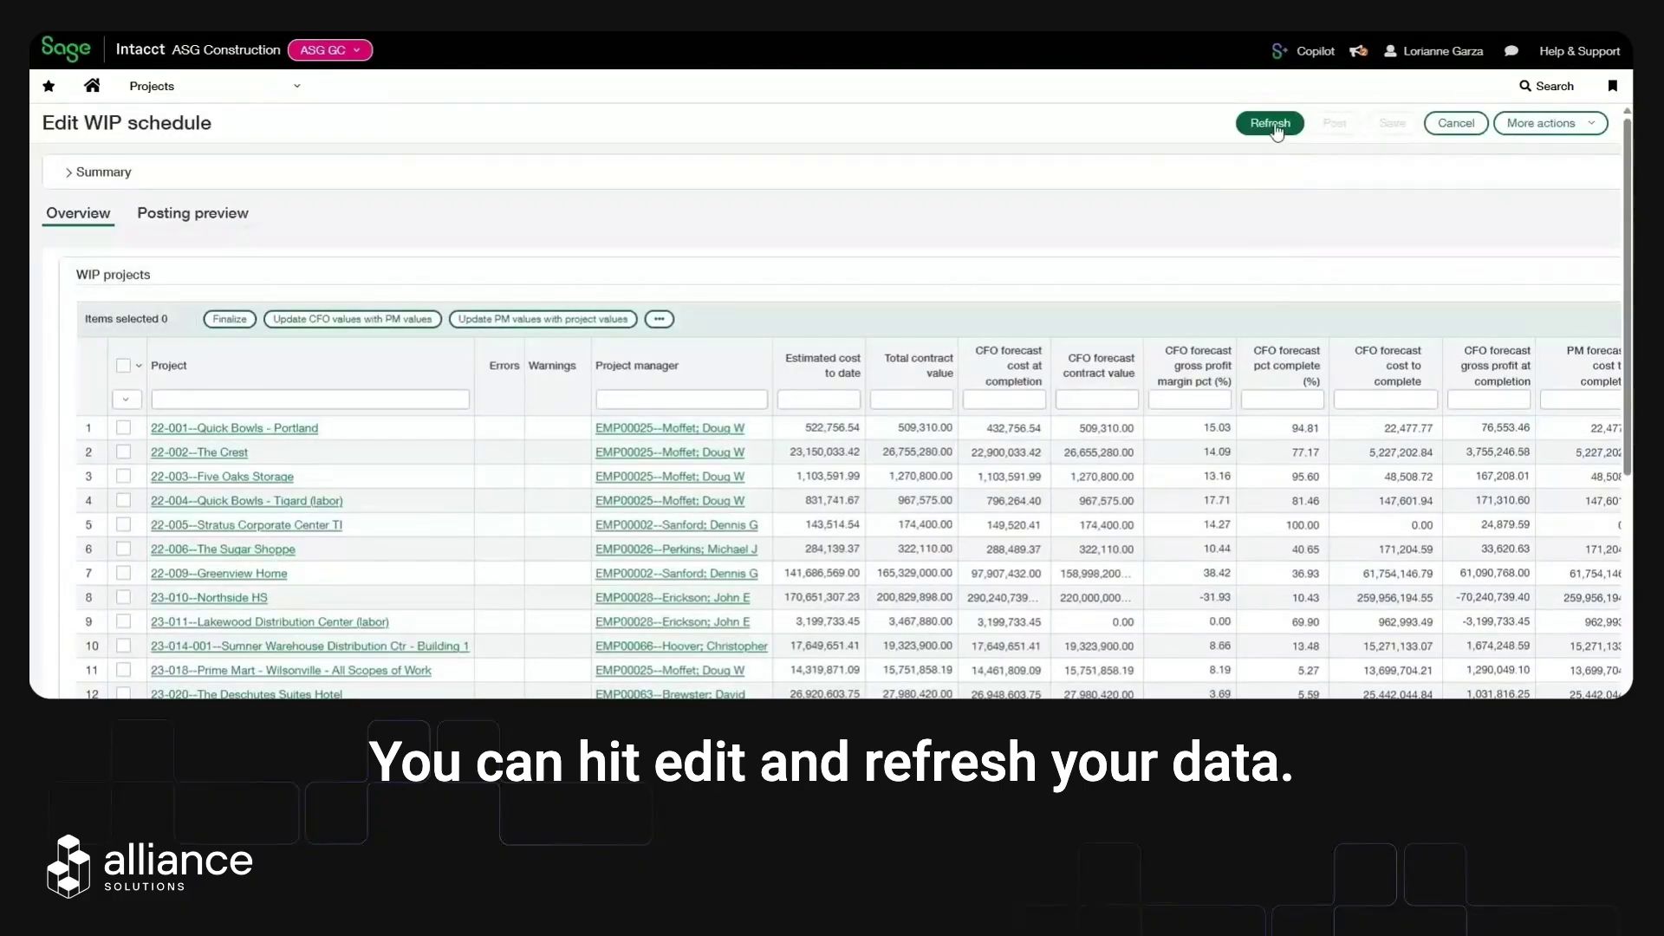
pyautogui.click(1270, 124)
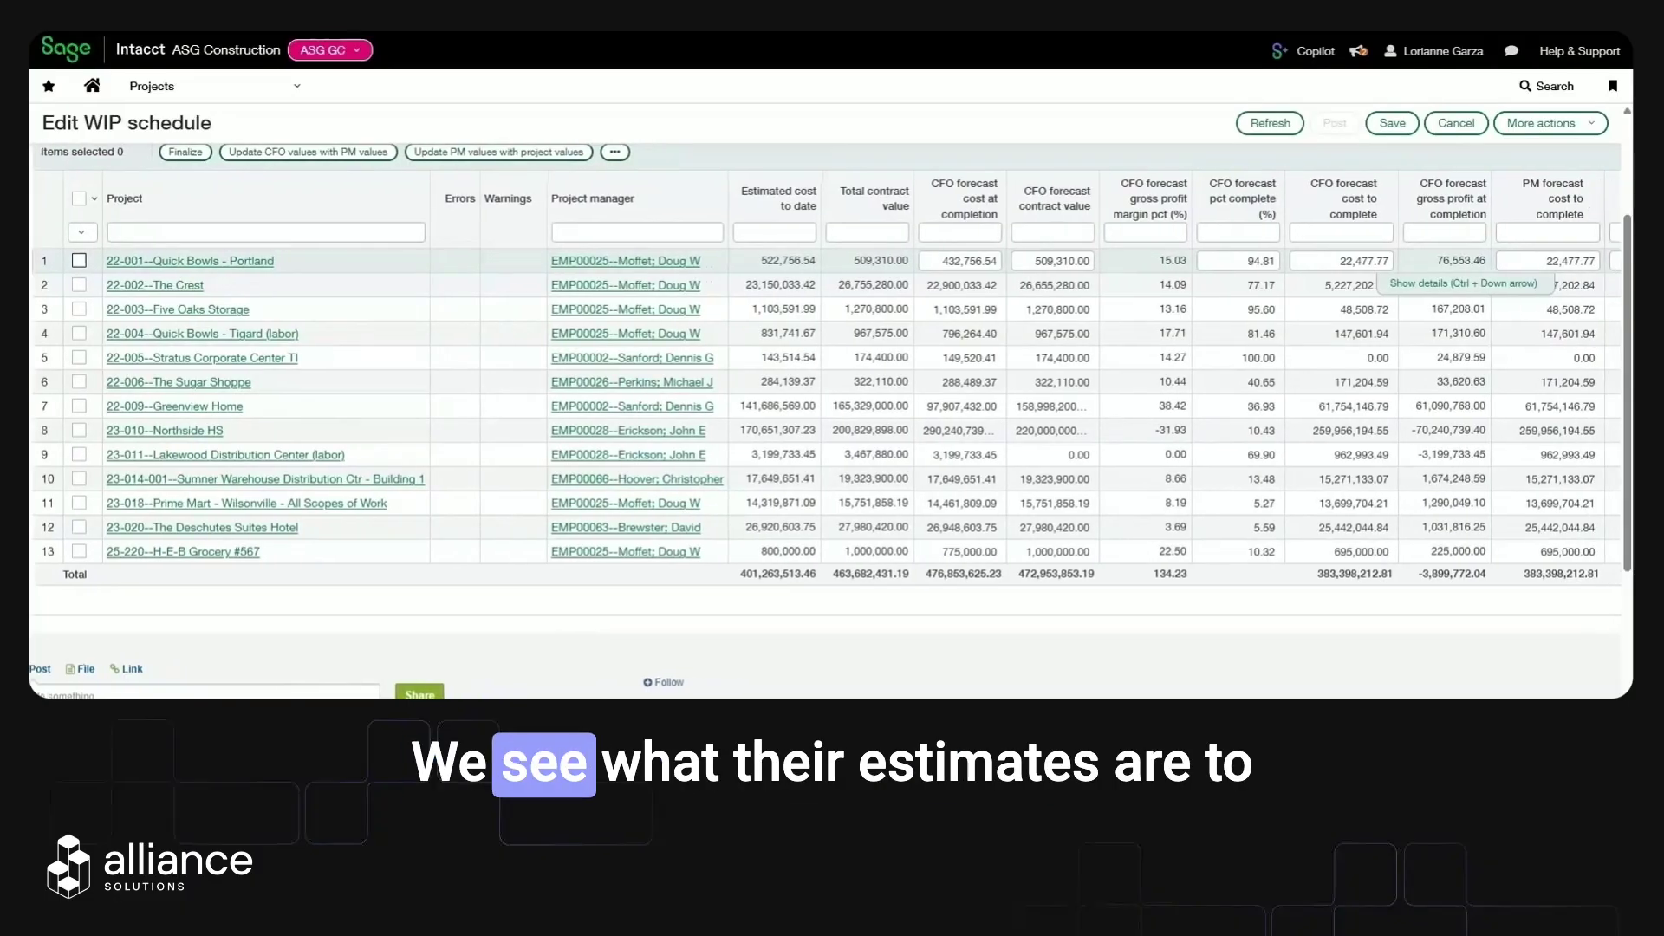
# - Review the CFO and PM forecast columns for the projects in the WIP schedule
pyautogui.hscroll(3, 827, 416)
pyautogui.hscroll(2, 827, 416)
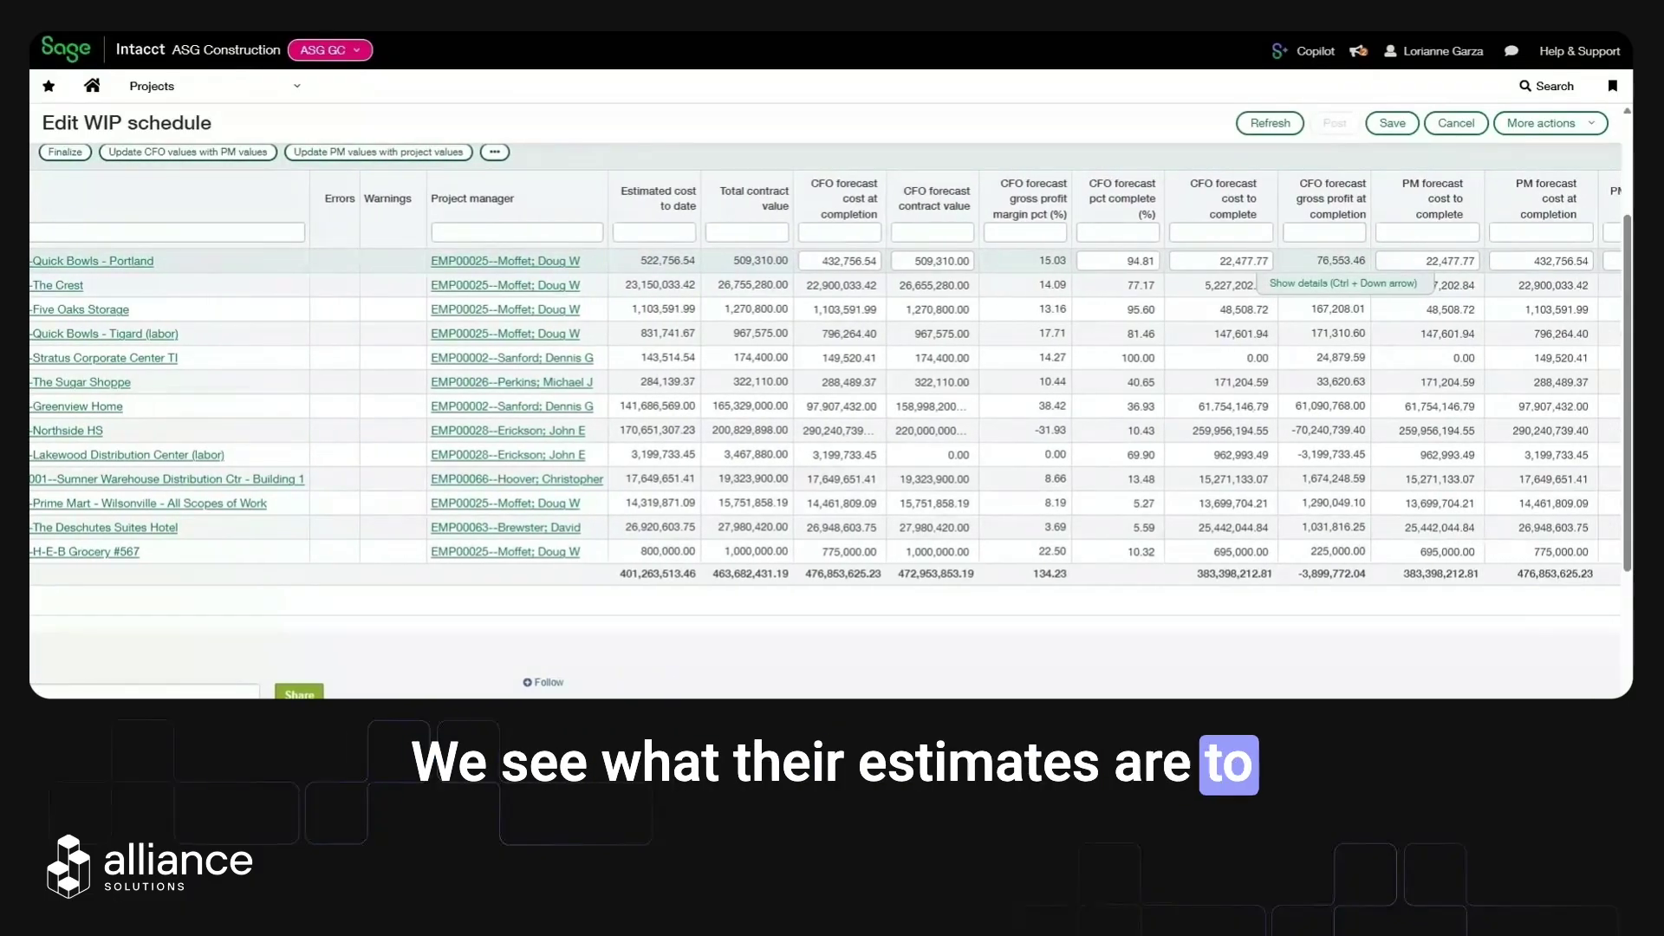
pyautogui.hscroll(2, 1336, 548)
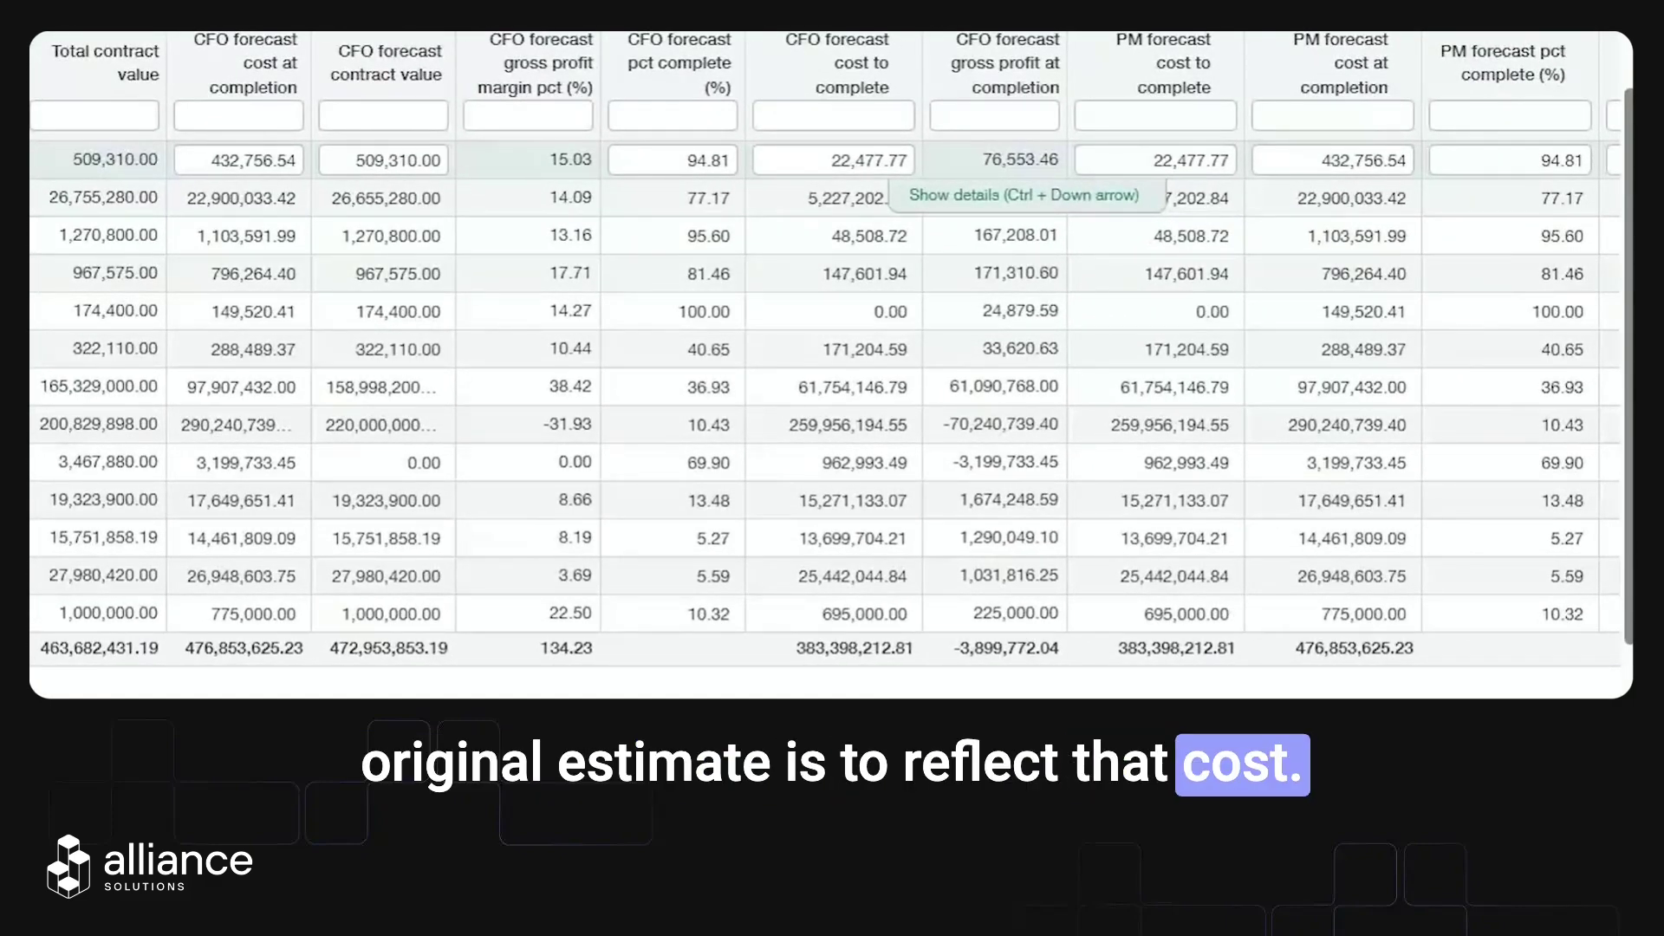
pyautogui.hscroll(-5, 823, 346)
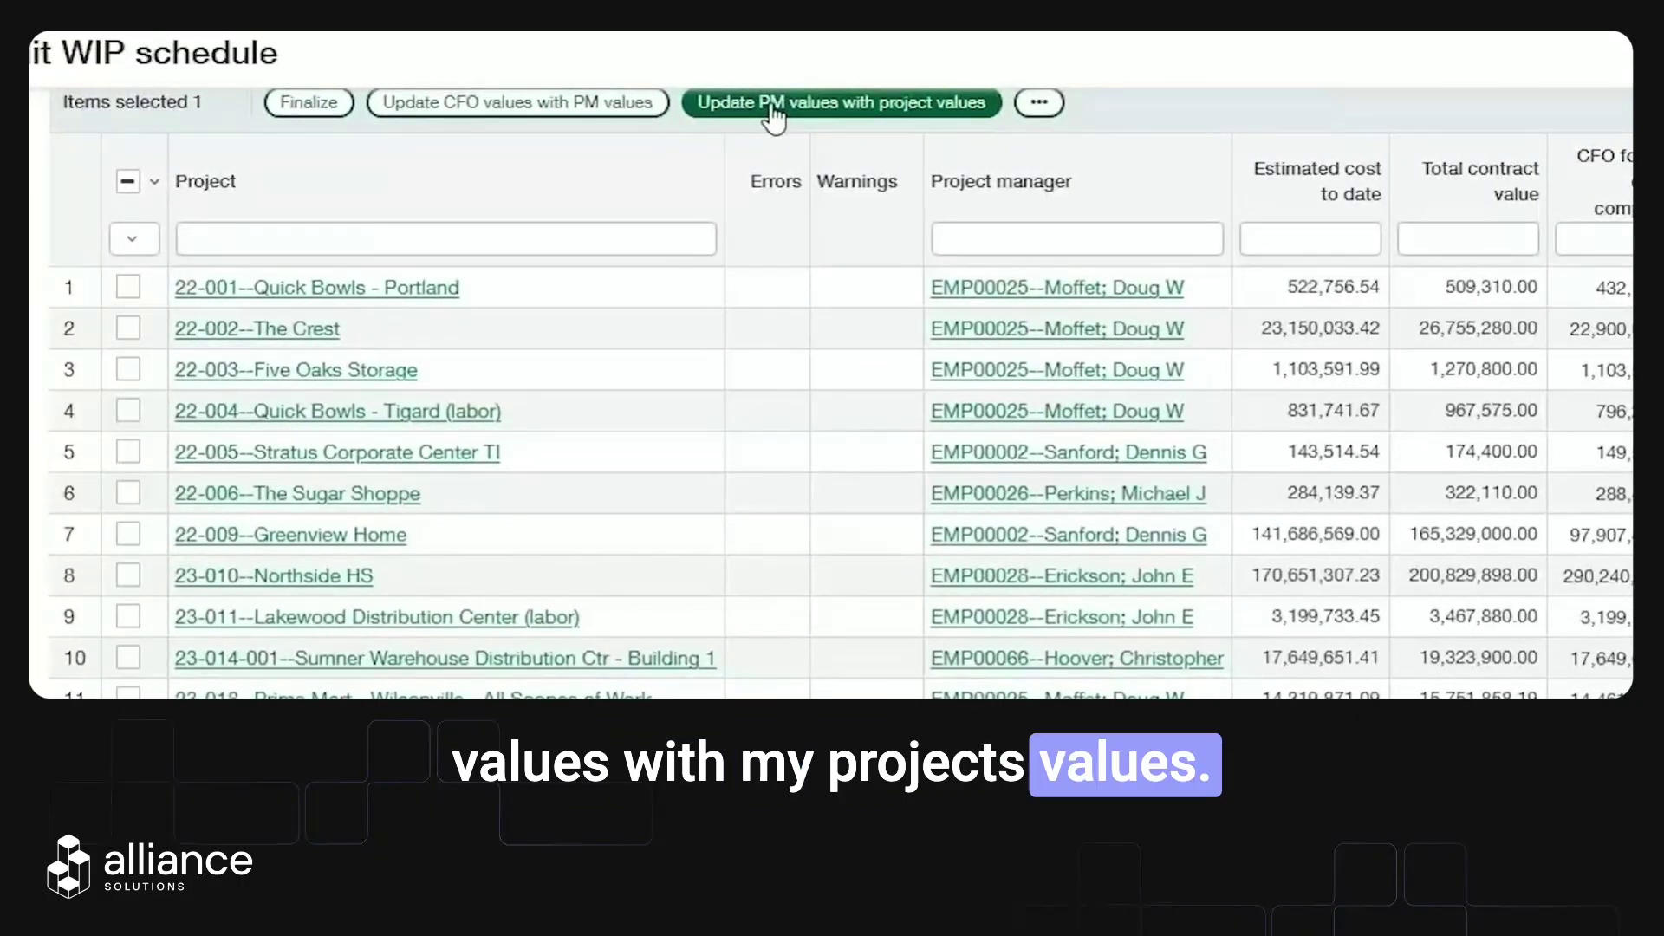
# - Update CFO values with PM values for 25-220--H-E-B Grocery #567, and add projects 23-020 and 23-018 to the selection
pyautogui.click(493, 117)
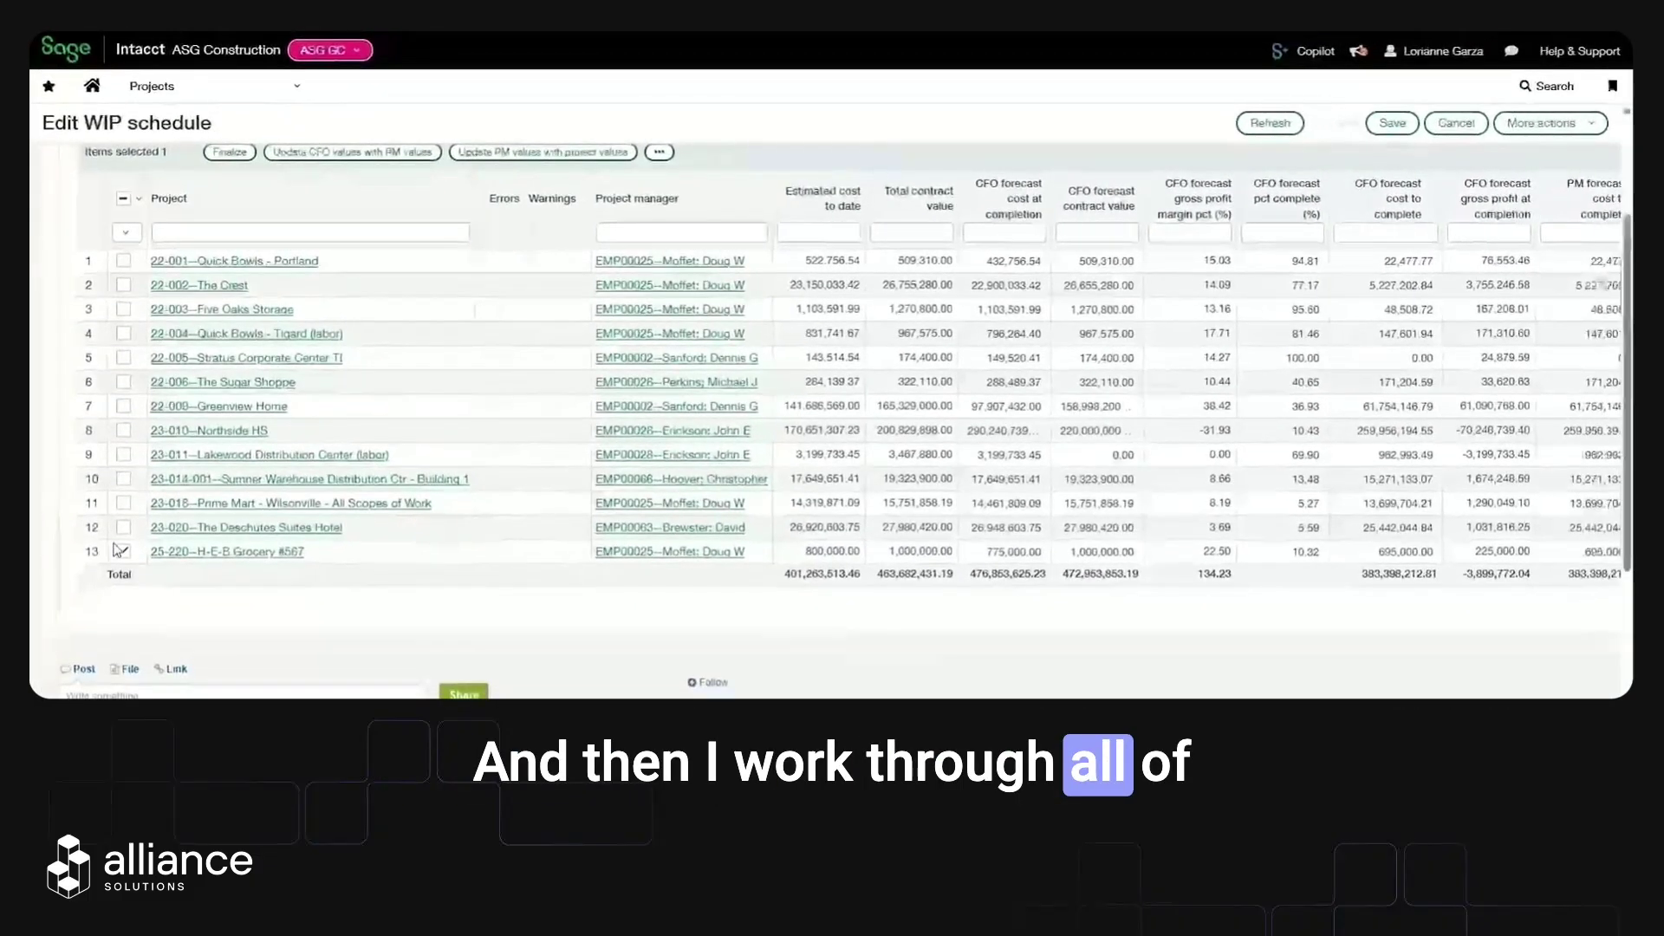
pyautogui.click(123, 527)
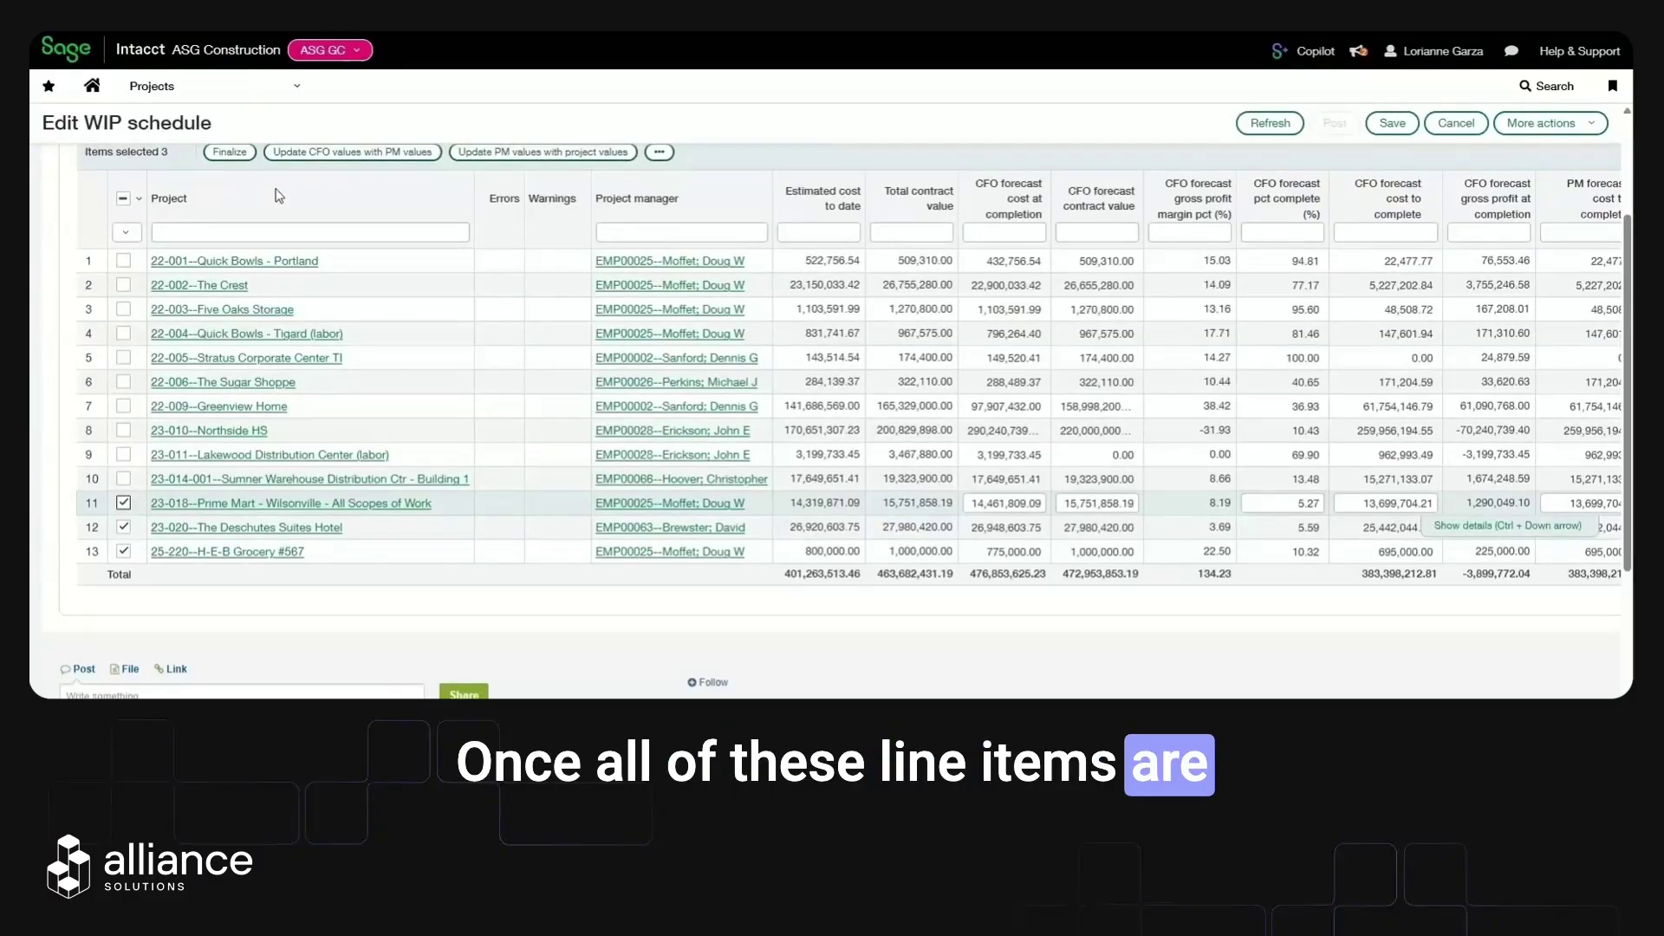
pyautogui.scroll(2, 682, 349)
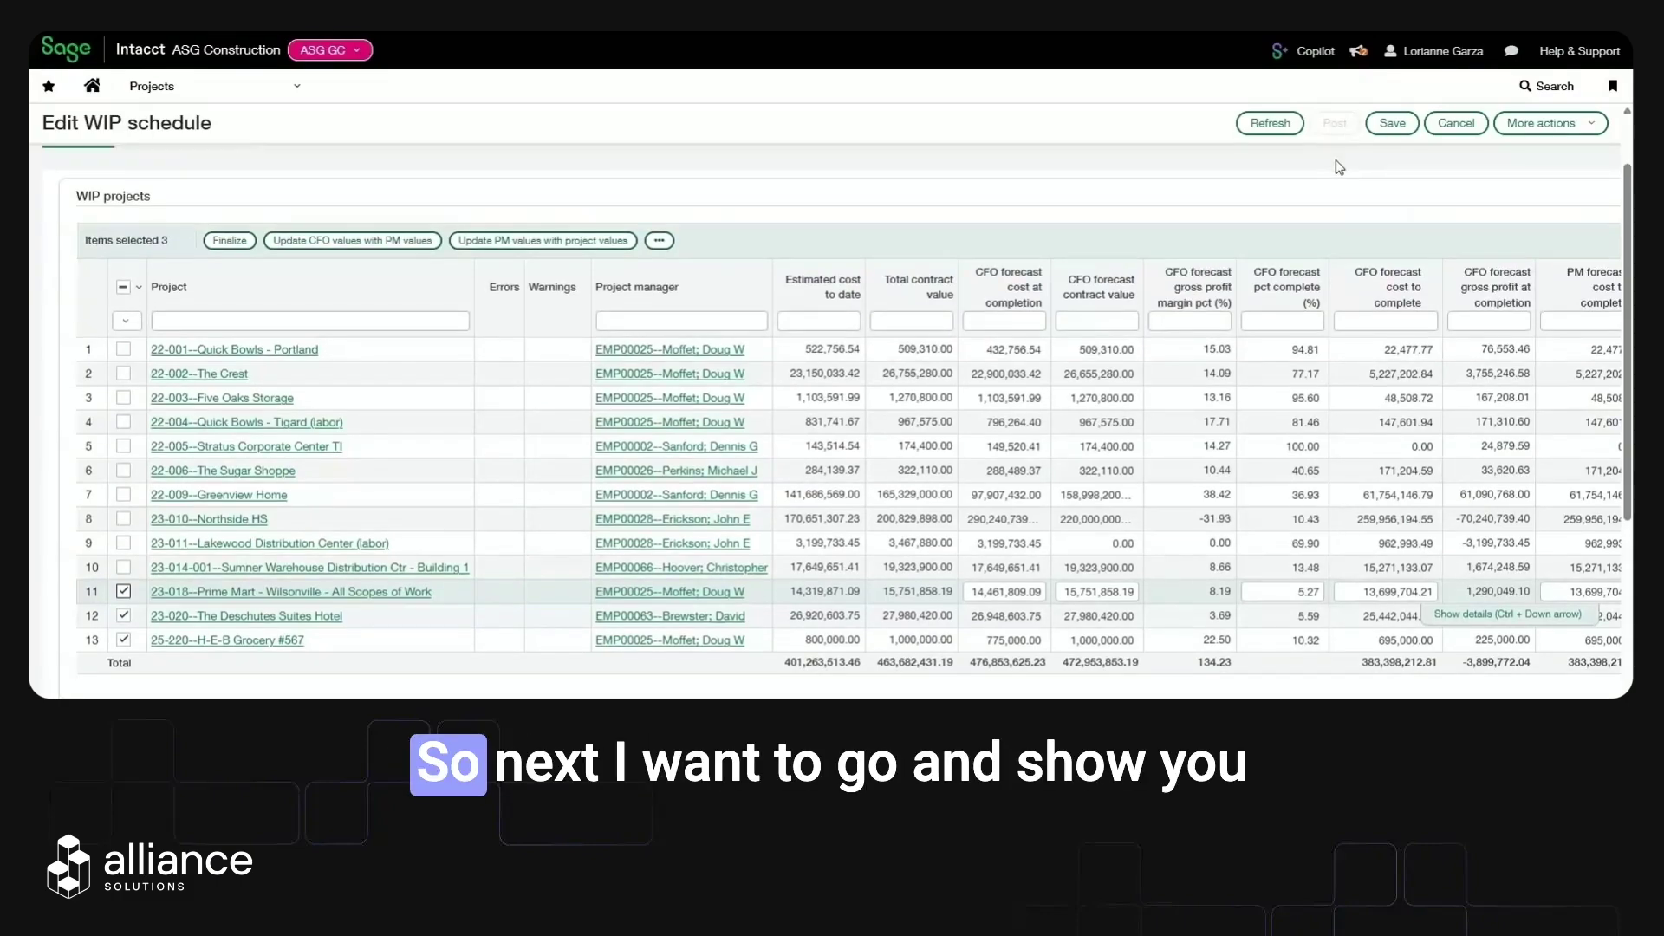
# - Leave the April 2023 WIP schedule being edited and open the posted Month Ended February 2023 schedule from the WIP schedules list
pyautogui.scroll(1, 1023, 200)
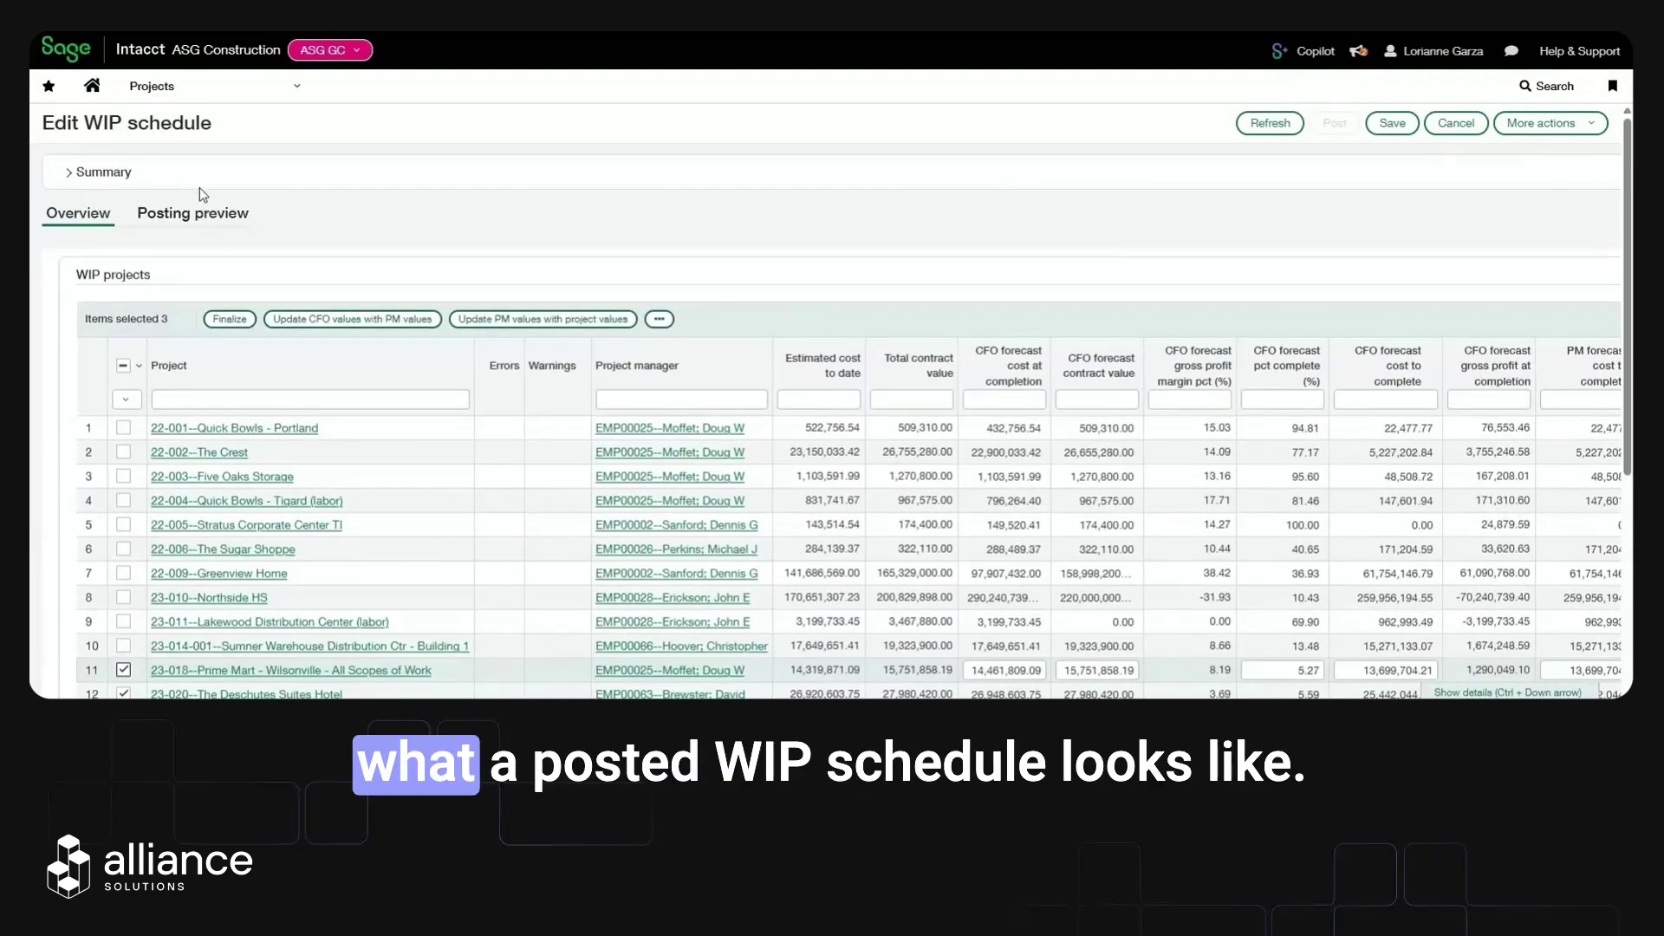
pyautogui.click(203, 95)
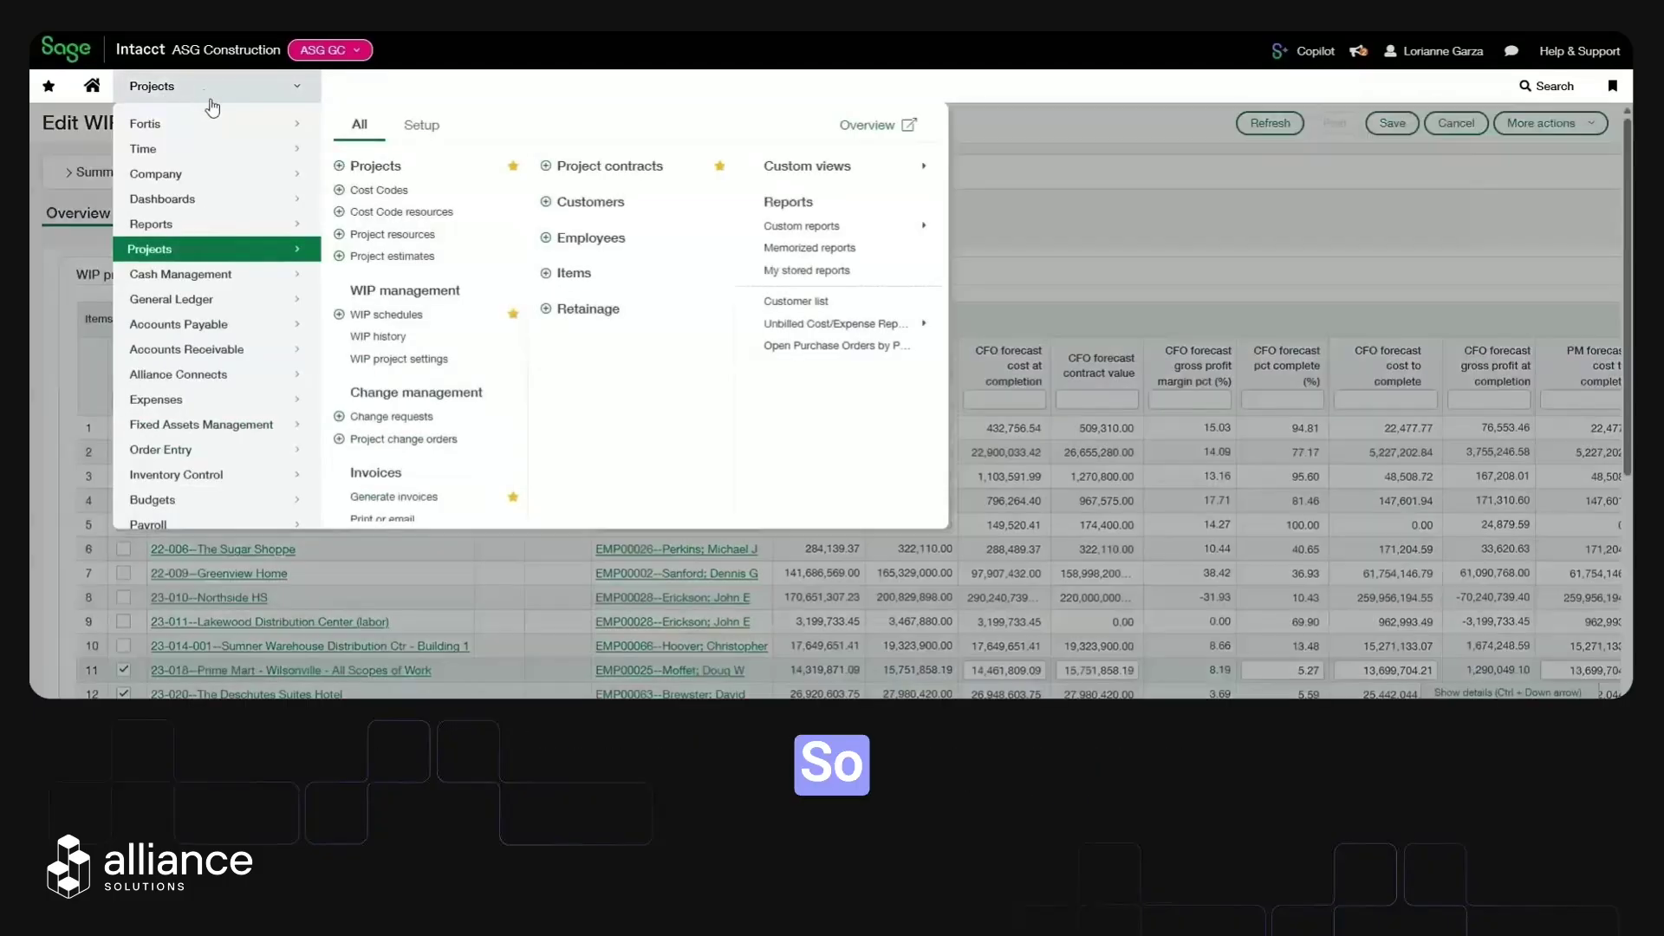
pyautogui.click(407, 314)
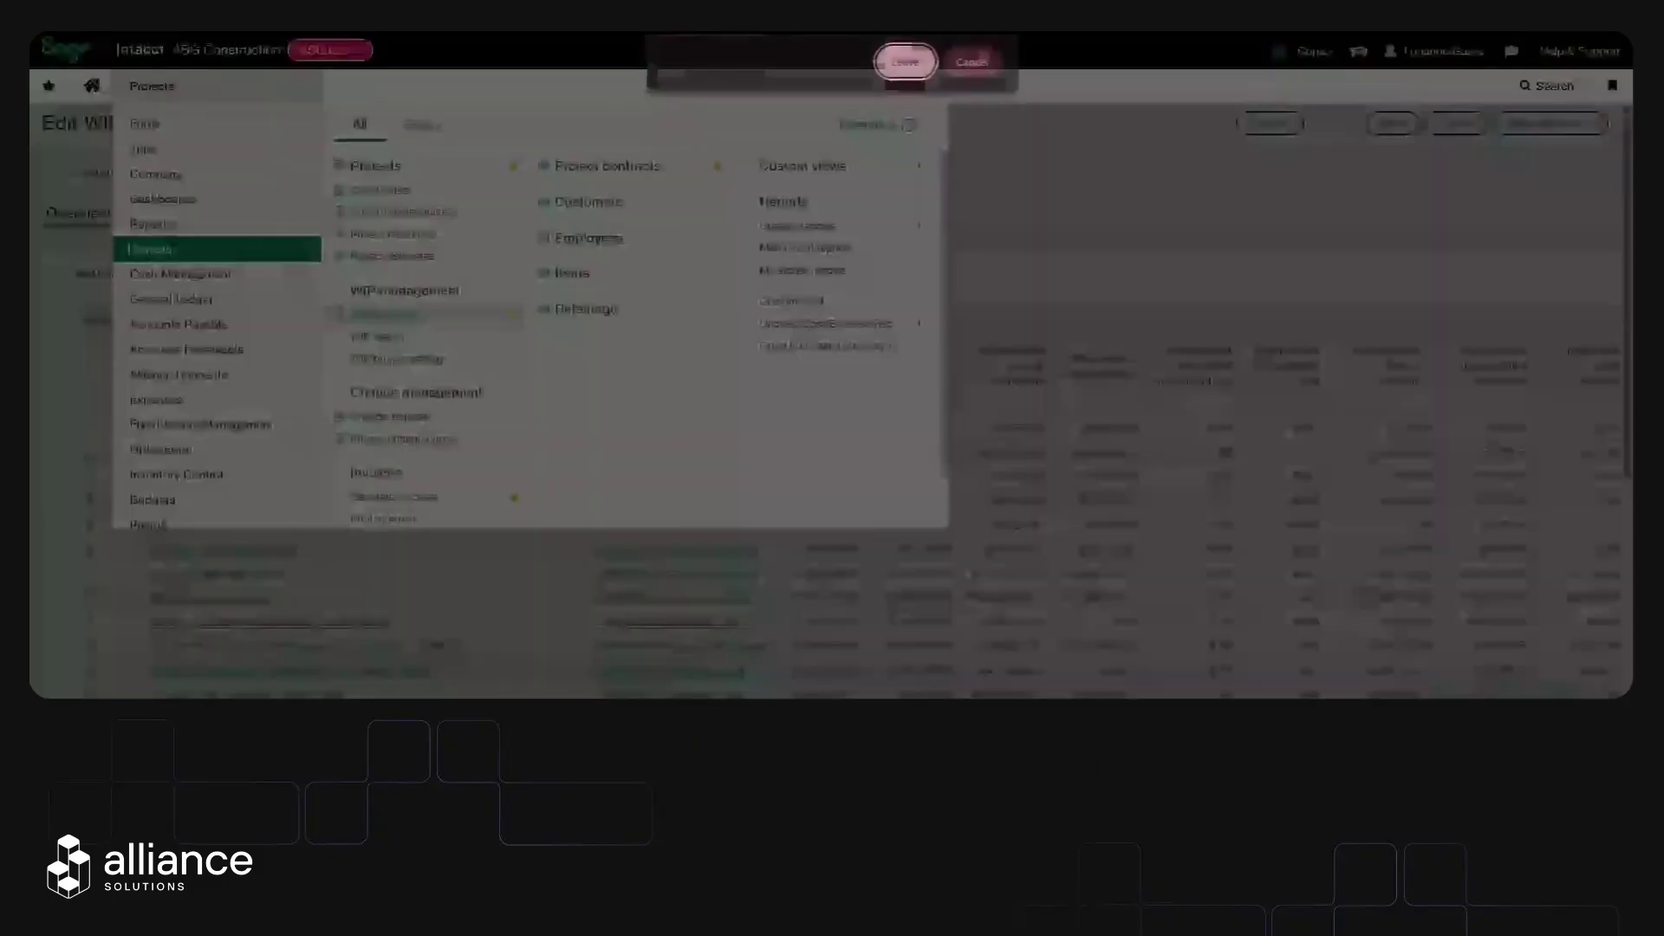
pyautogui.click(895, 68)
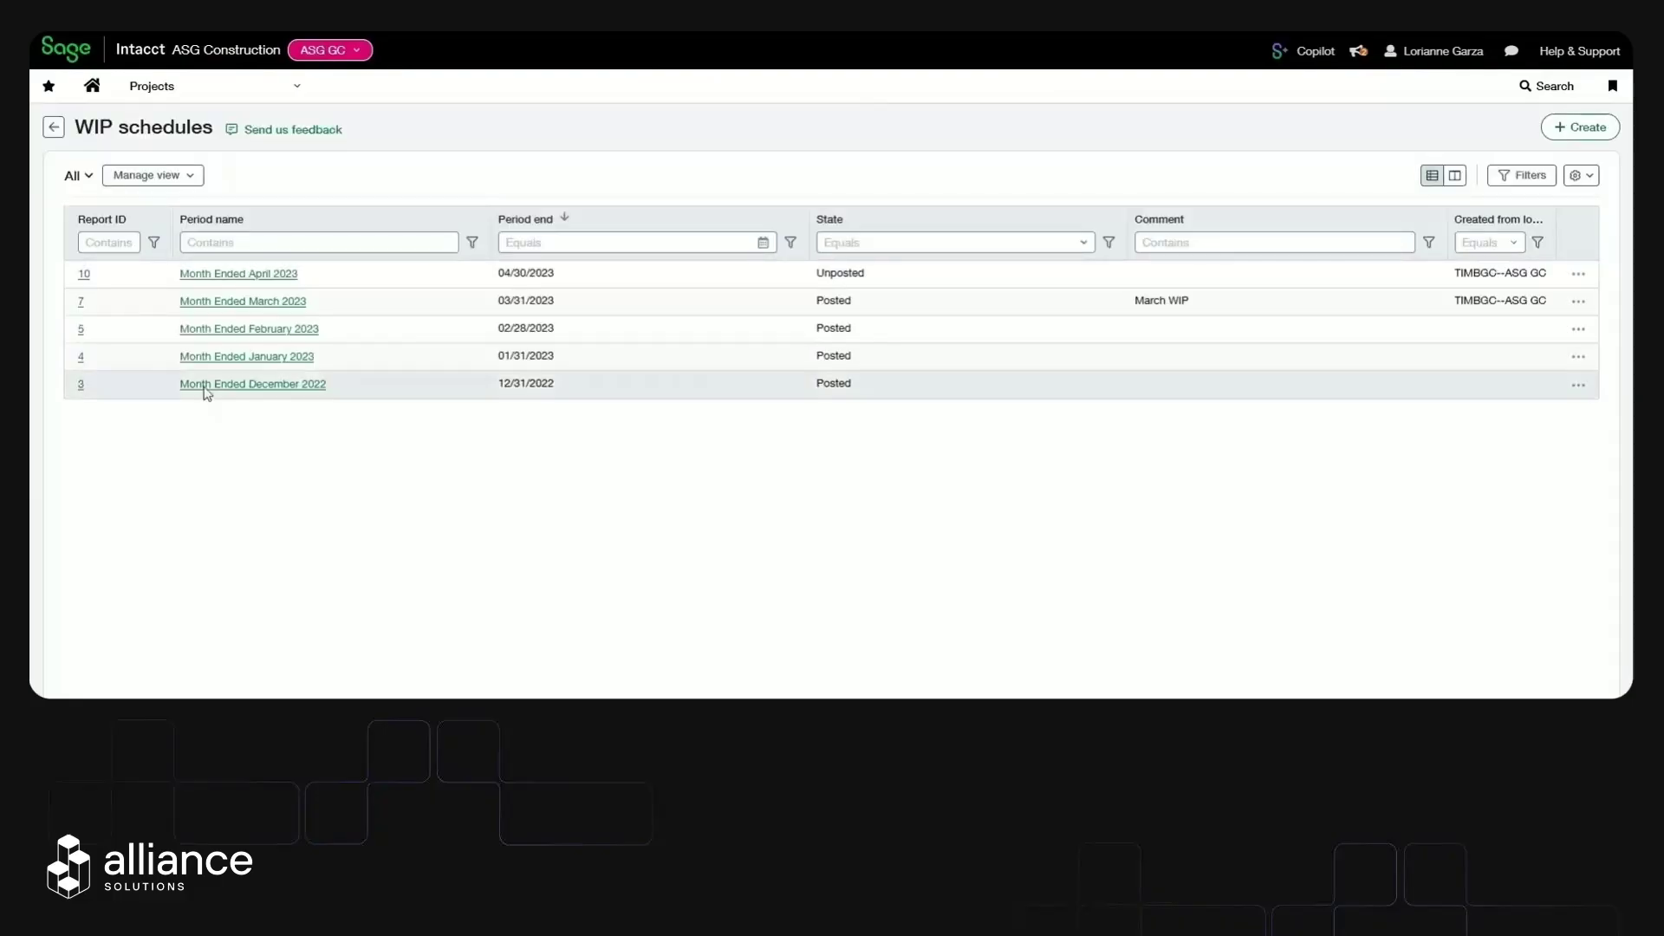
pyautogui.click(223, 329)
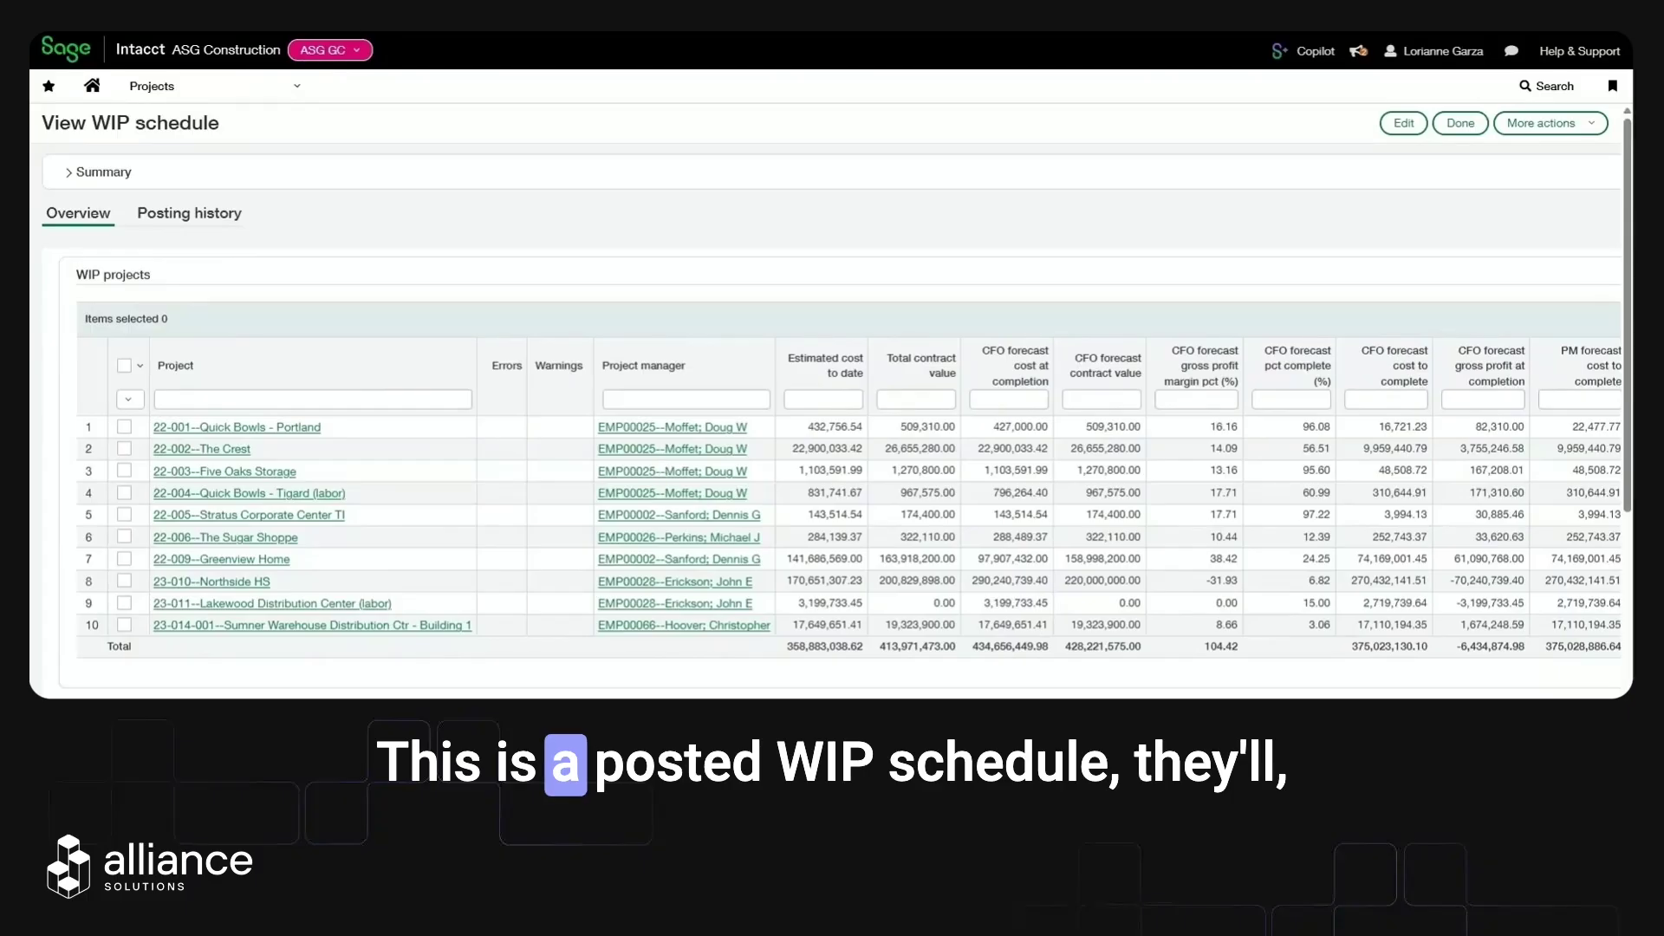
# - Open journal entry 11 from the February 2023 WIP schedule's posting history and review its entries in an enlarged view
pyautogui.click(221, 227)
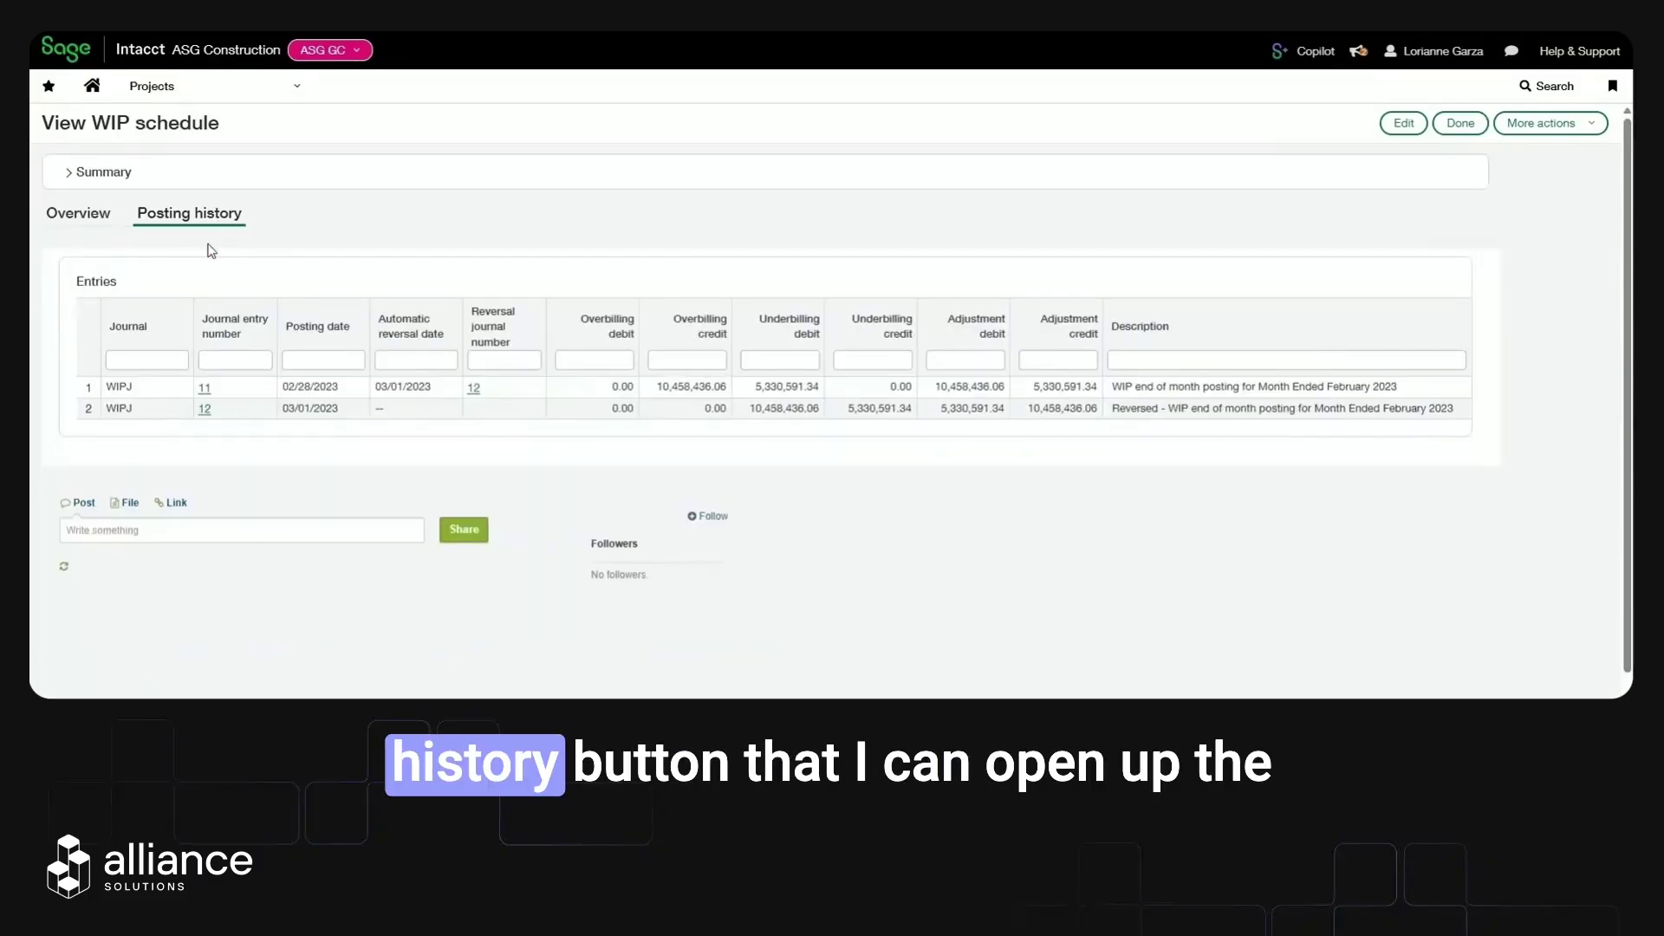
pyautogui.click(205, 388)
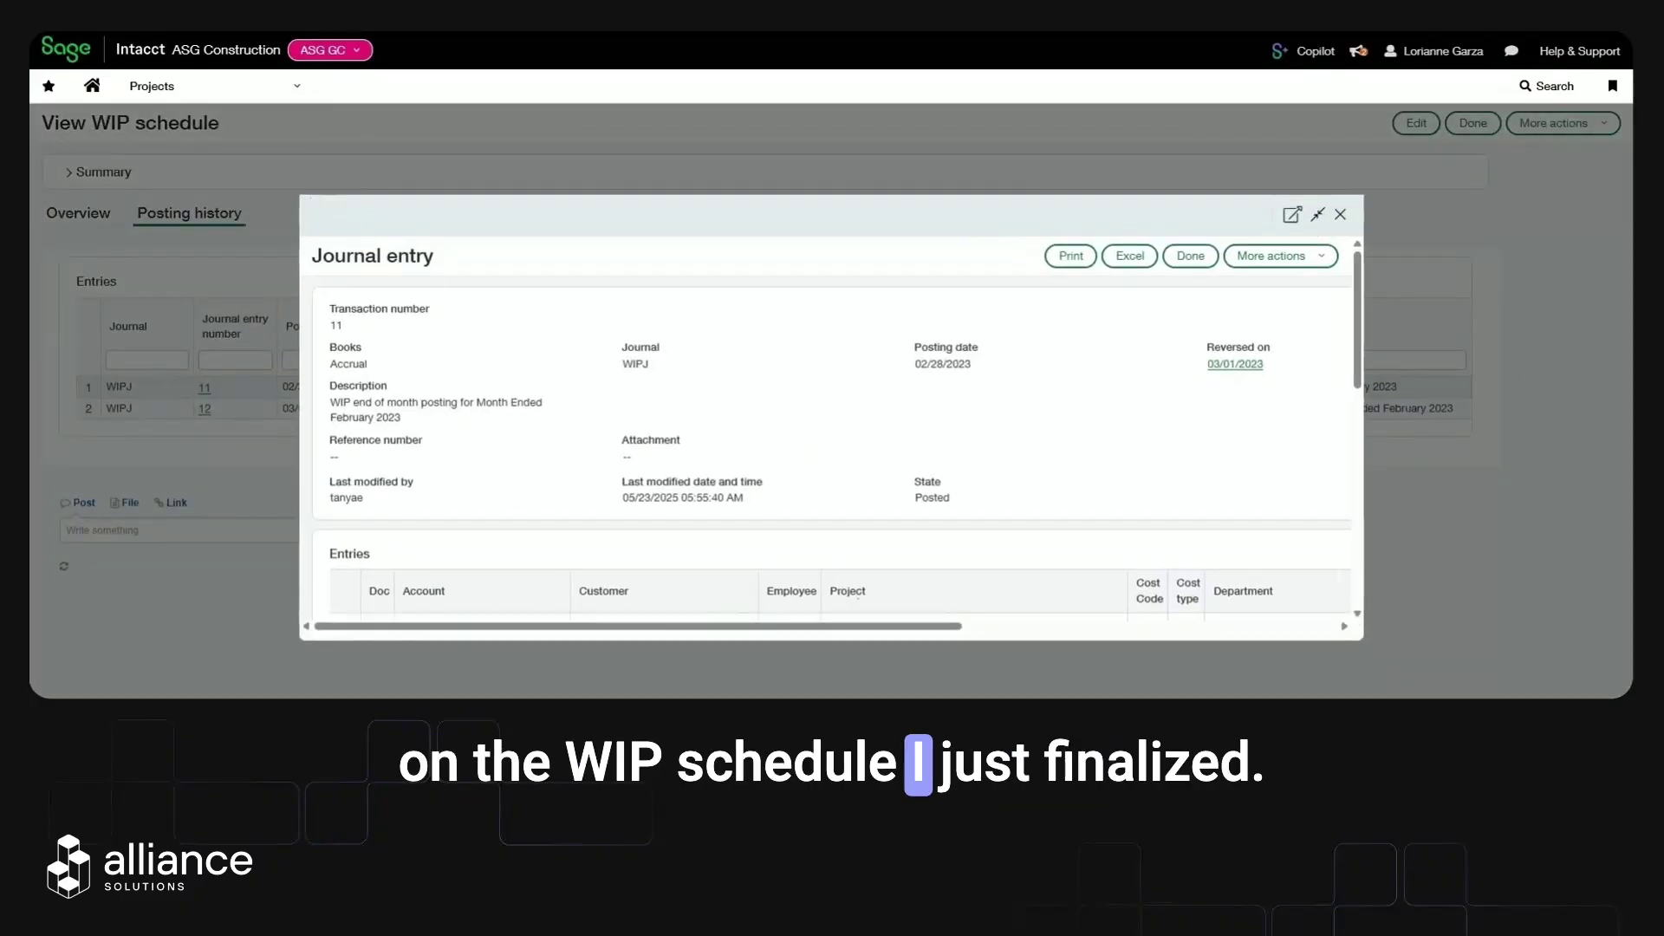
pyautogui.scroll(-2, 1243, 294)
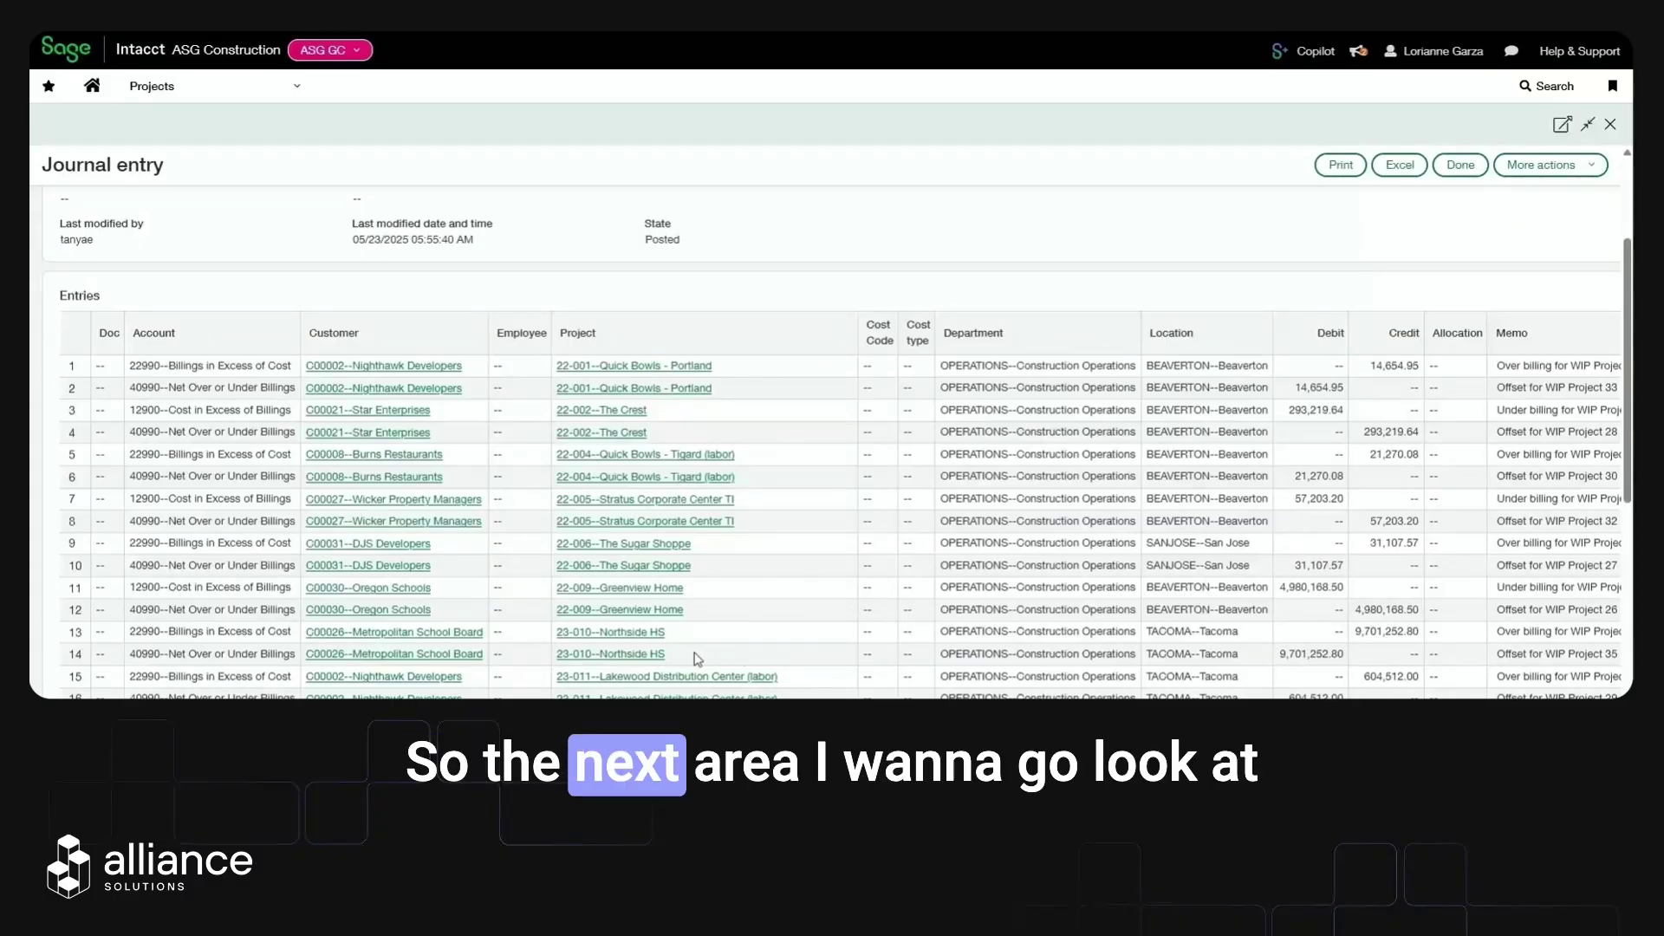
# - Open the WIP history report and sort it by project name in ascending order
pyautogui.click(296, 86)
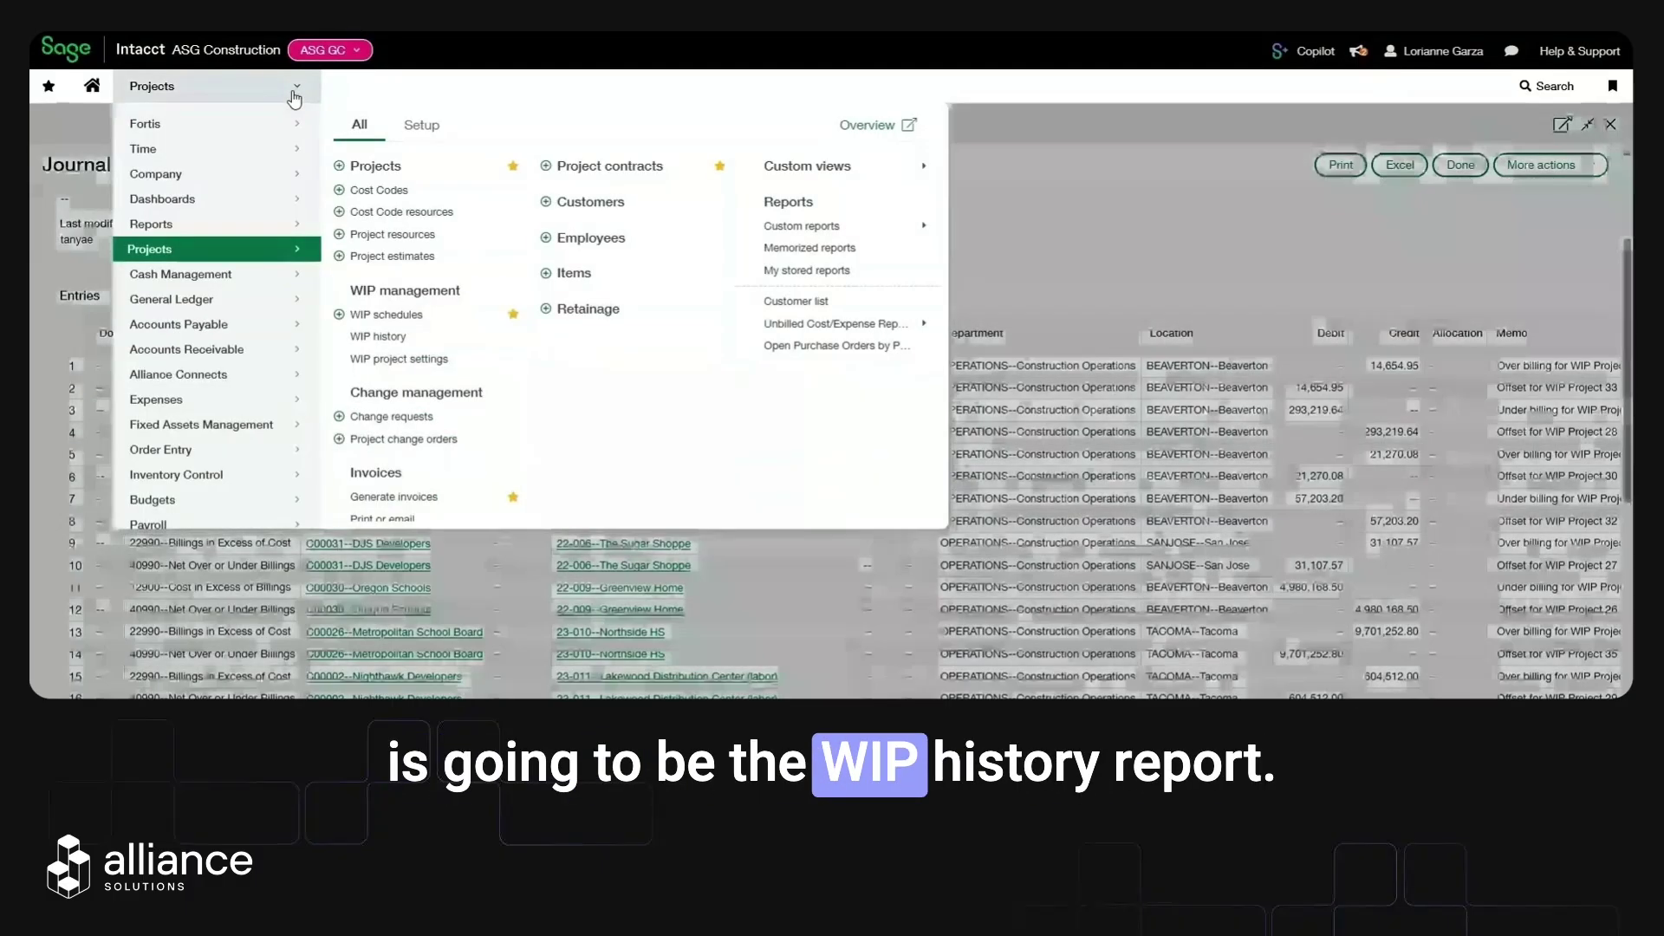
pyautogui.click(422, 345)
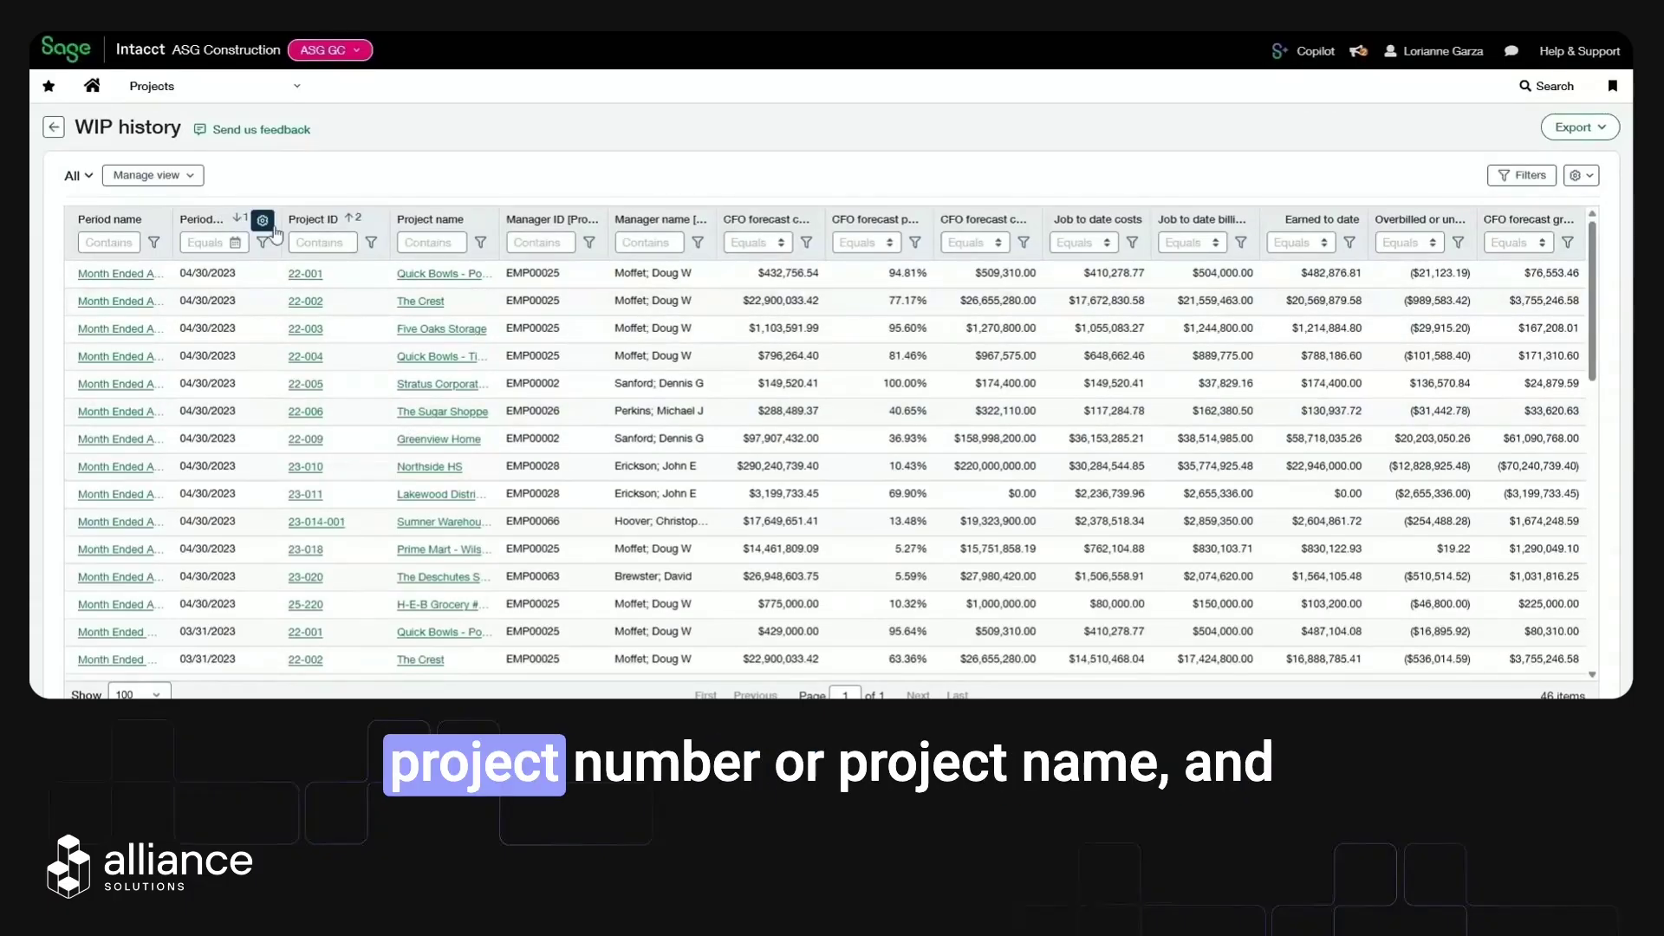
pyautogui.click(447, 220)
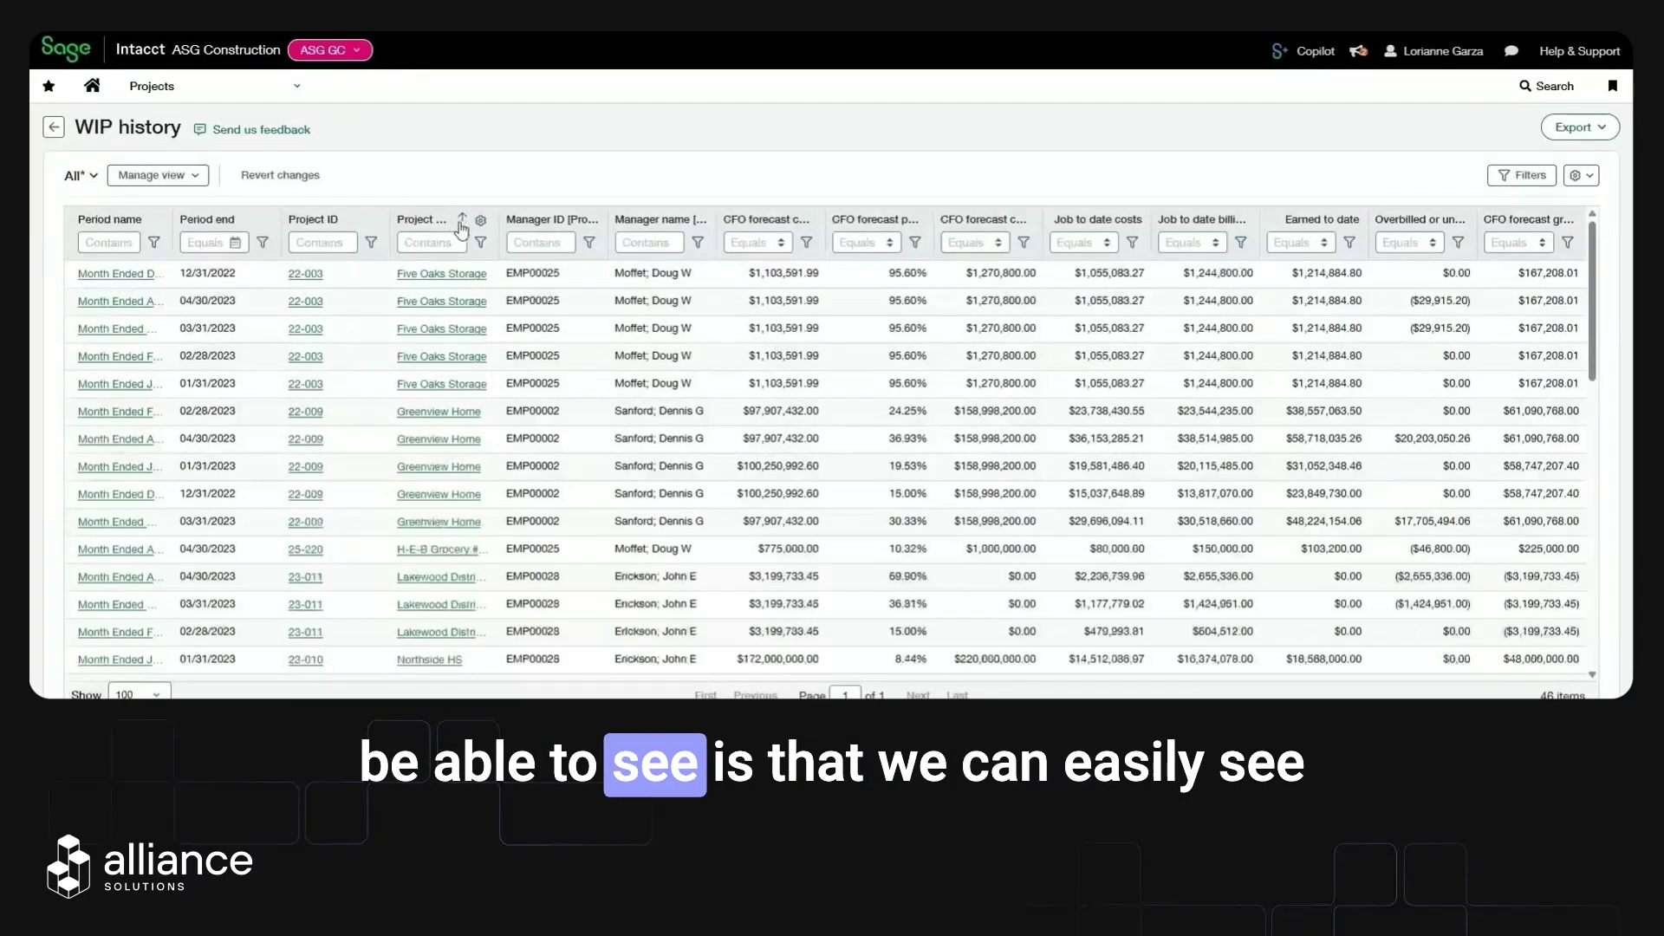